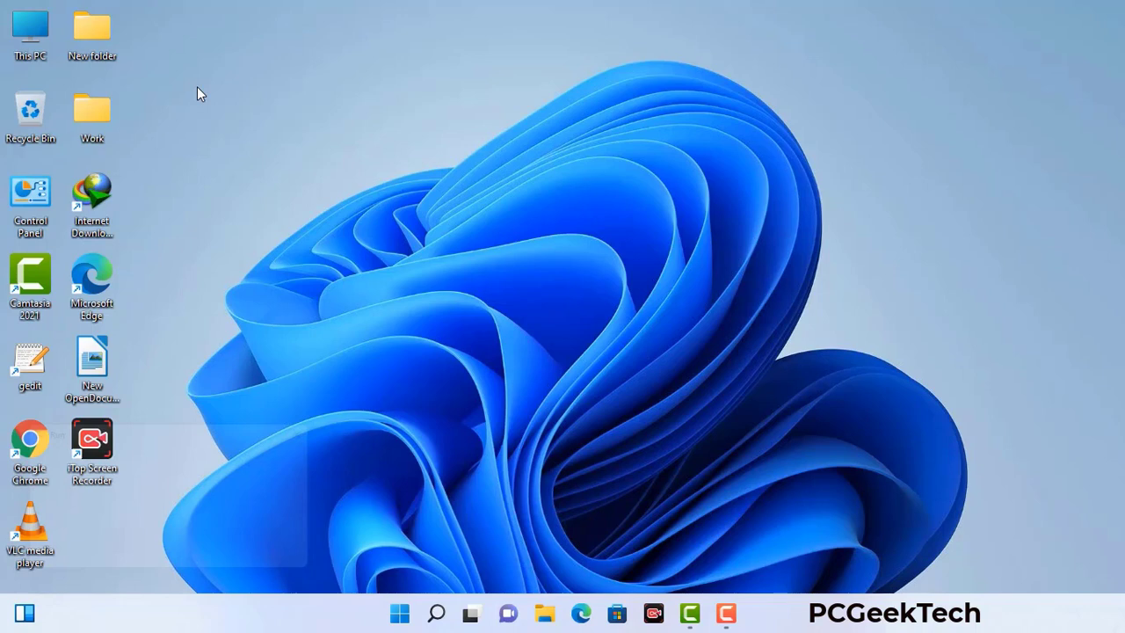
# Run msconfig and apply Safe boot with the Network option on the Boot tab
pyautogui.press('super+r')
pyautogui.moveTo(192, 428); pyautogui.dragTo(493, 139)
pyautogui.click(447, 221)
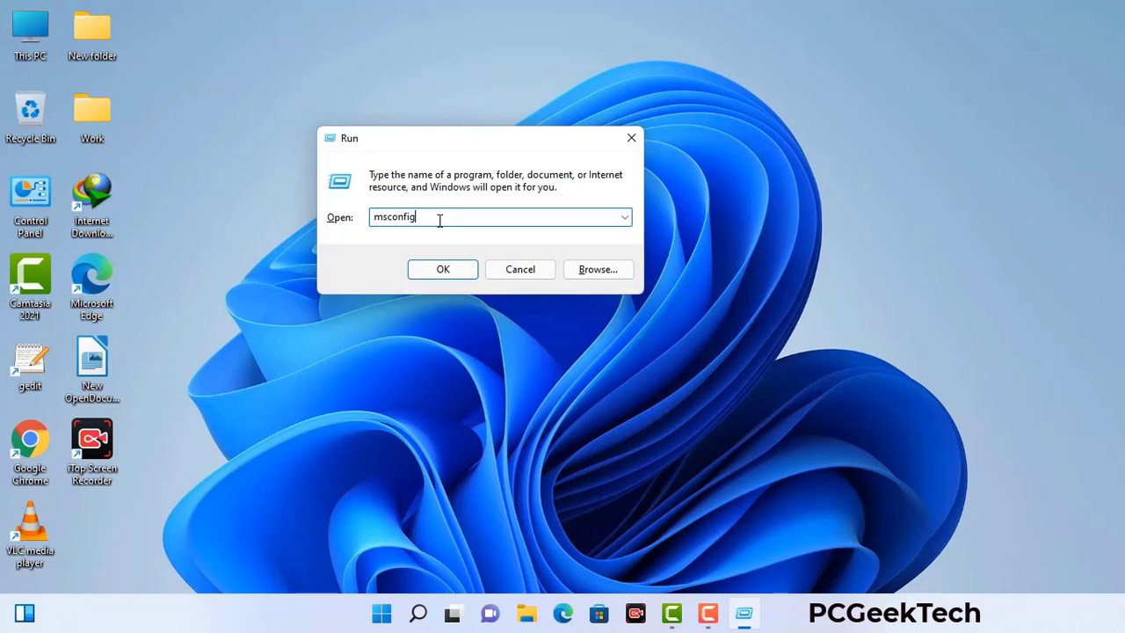
pyautogui.click(436, 273)
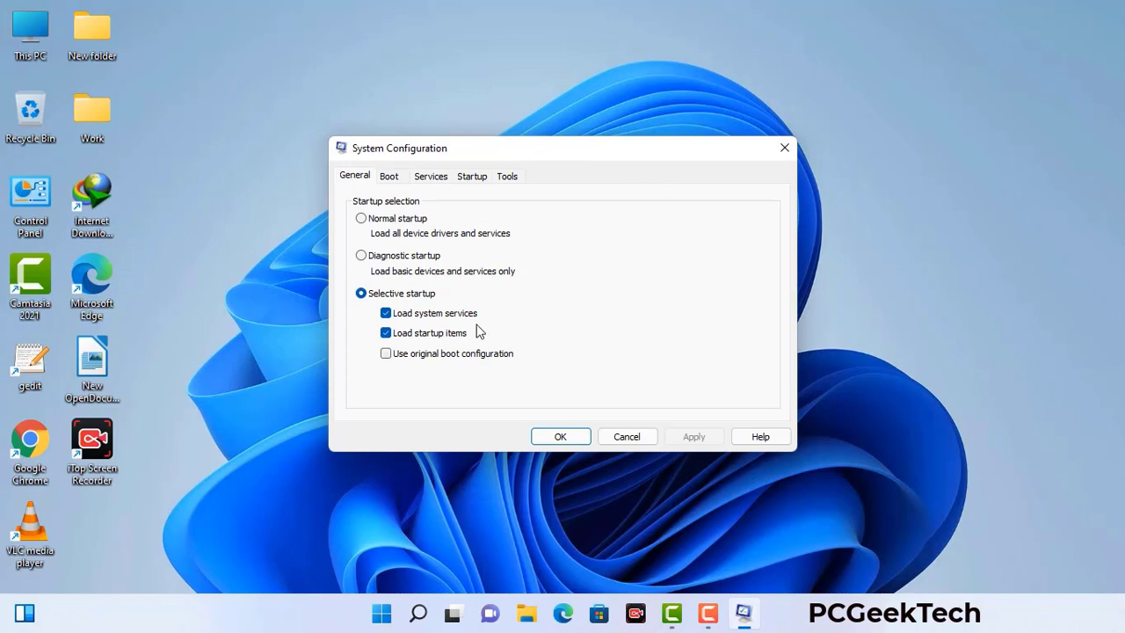
pyautogui.click(391, 178)
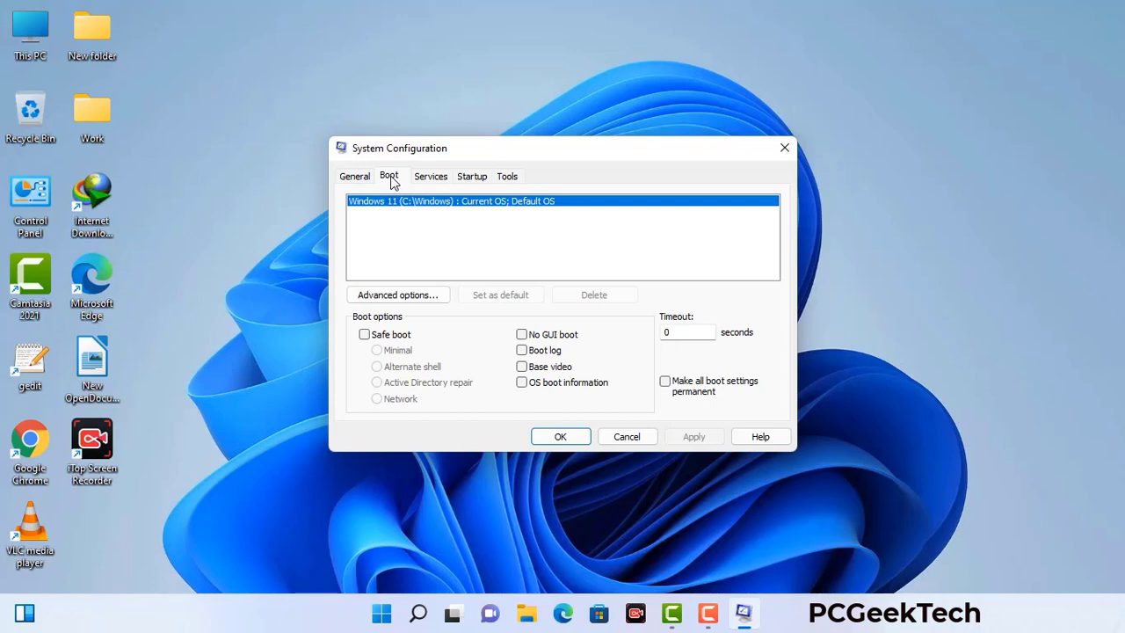
pyautogui.click(364, 335)
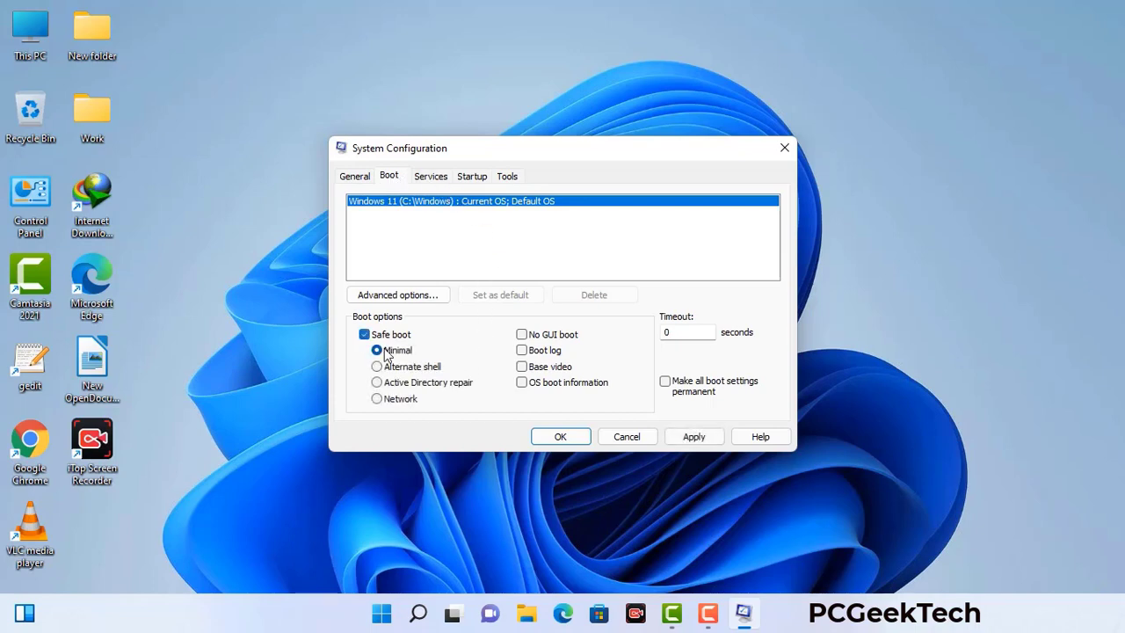
pyautogui.click(400, 400)
pyautogui.click(693, 437)
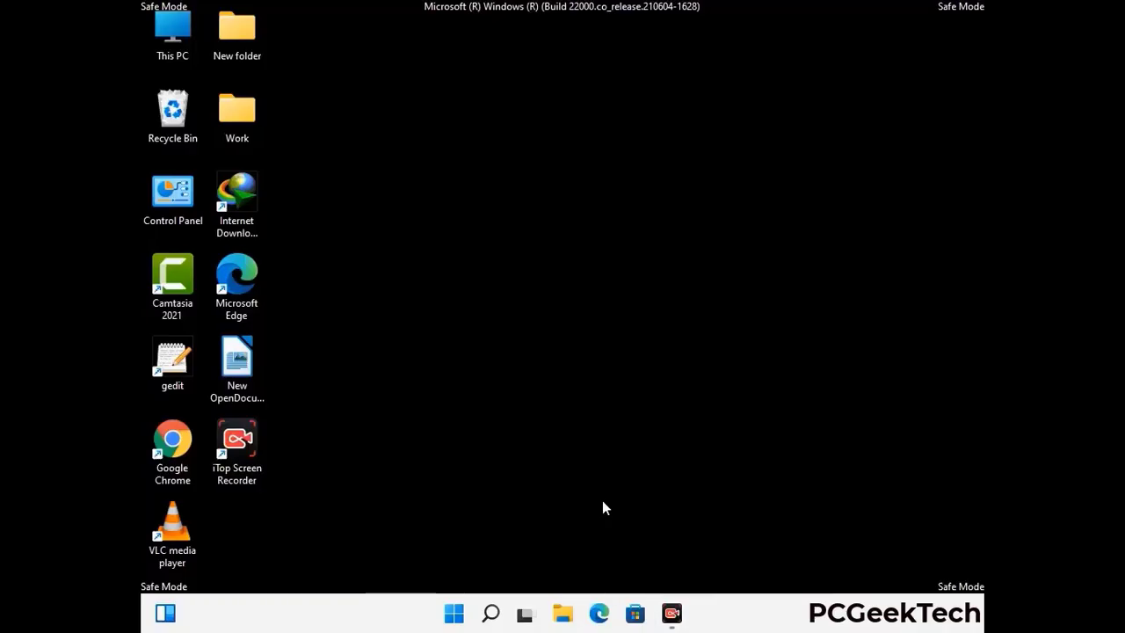
# Apply Show hidden files, folders, and drives in File Explorer Options, then close Control Panel
pyautogui.doubleClick(173, 211)
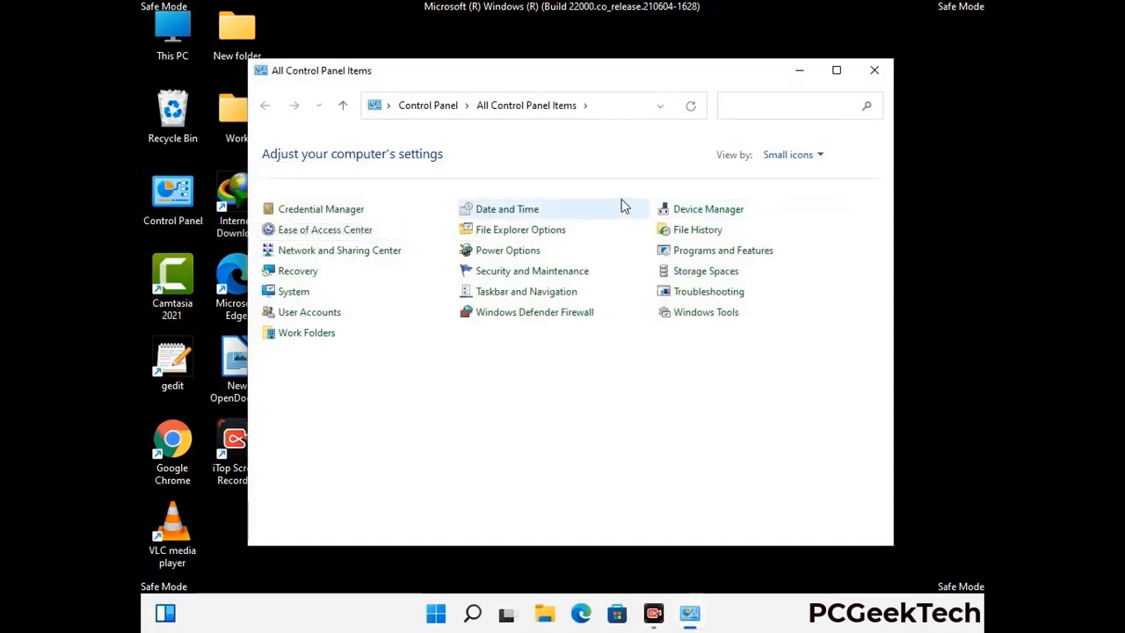
pyautogui.click(542, 236)
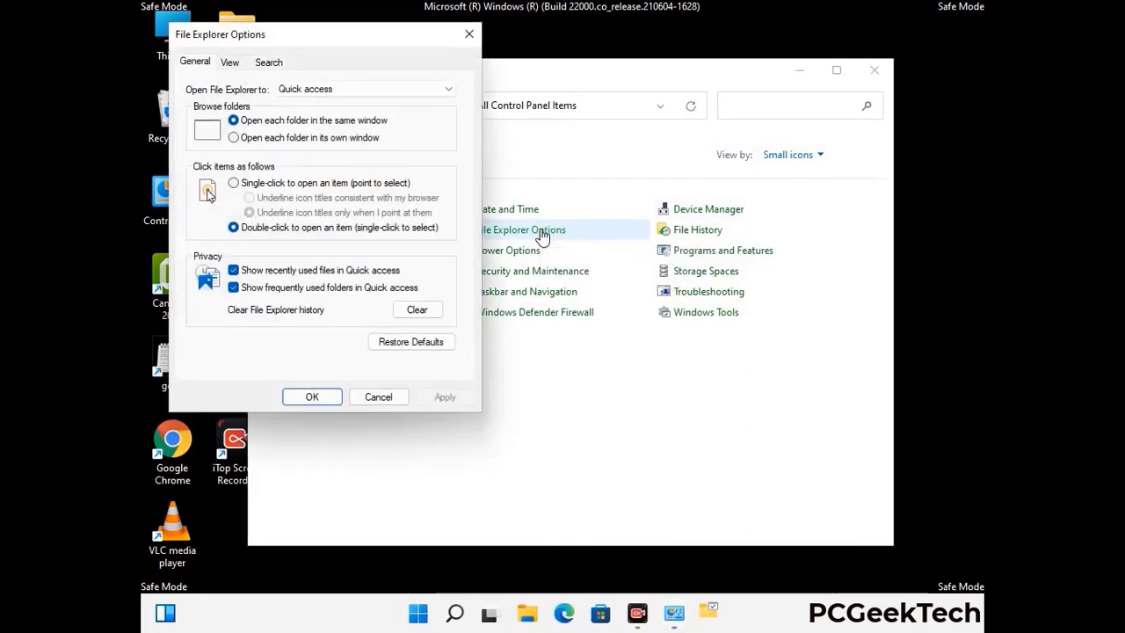
pyautogui.click(231, 63)
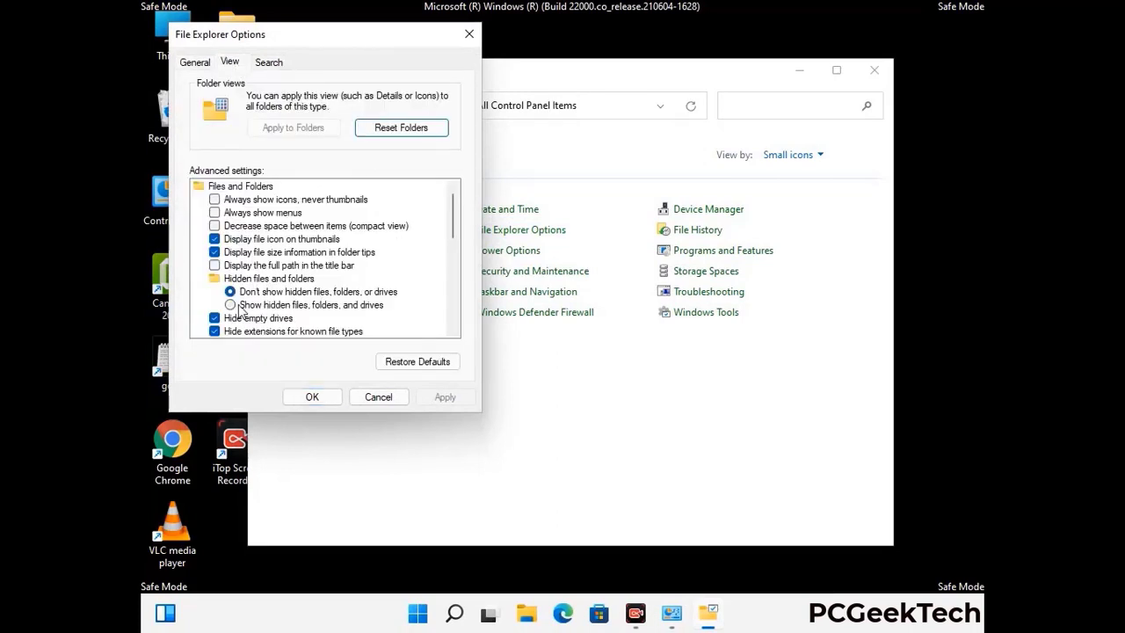
pyautogui.click(230, 305)
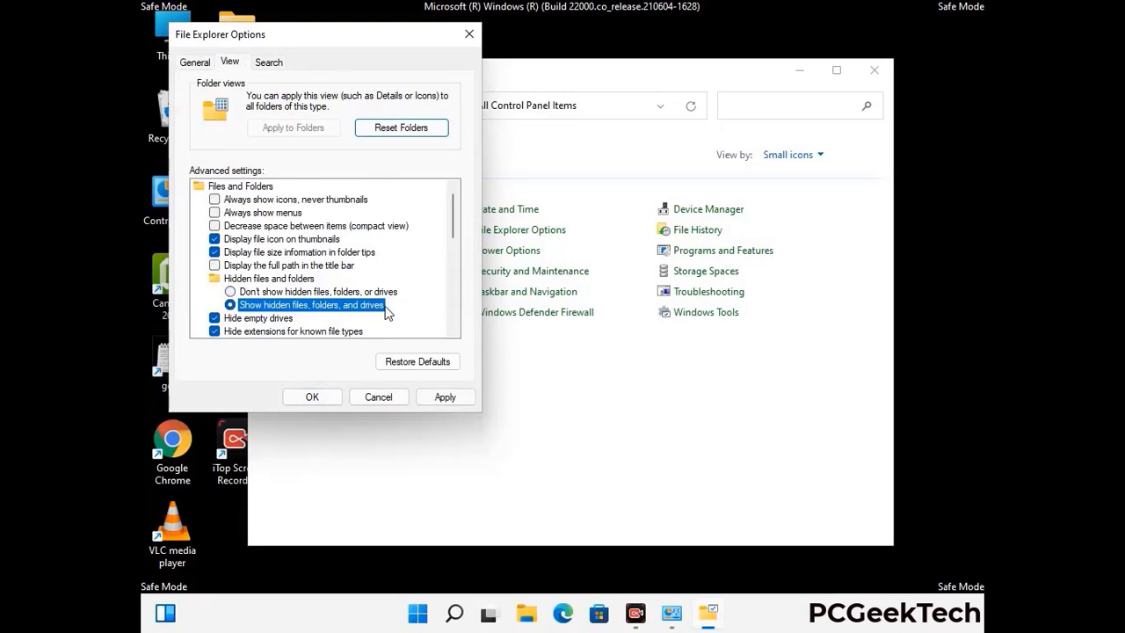
pyautogui.click(444, 397)
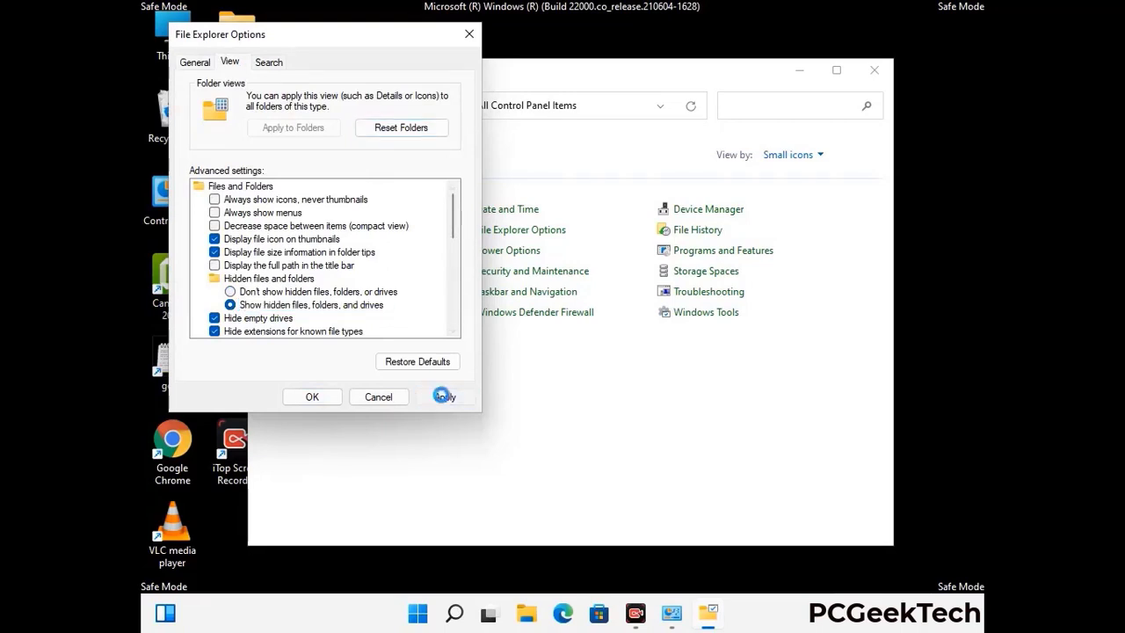
pyautogui.click(299, 398)
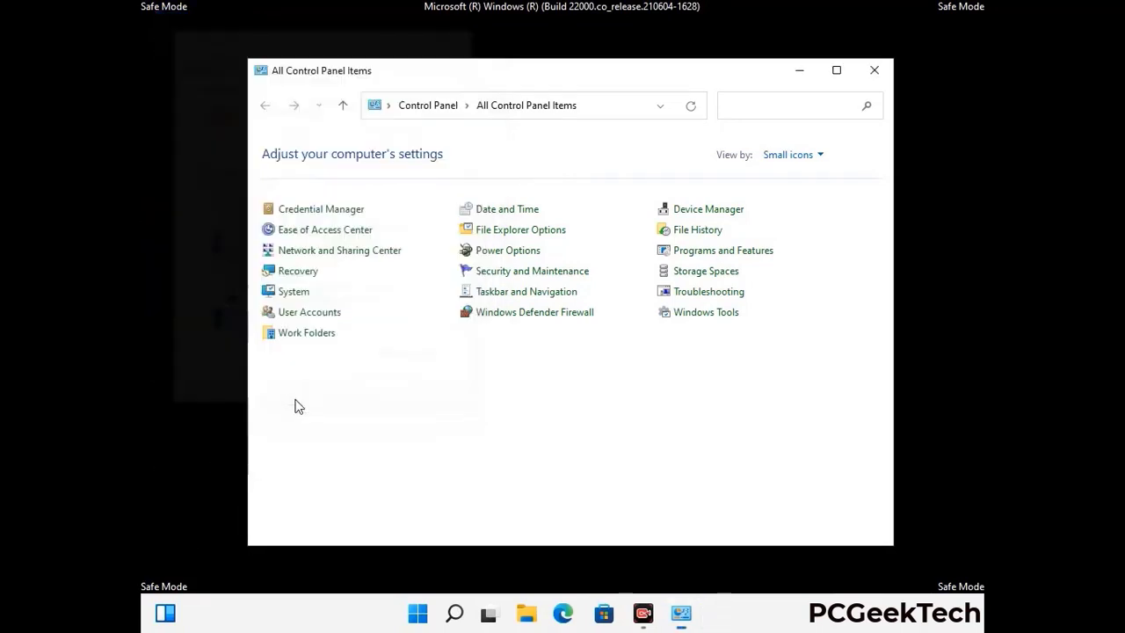
pyautogui.click(874, 70)
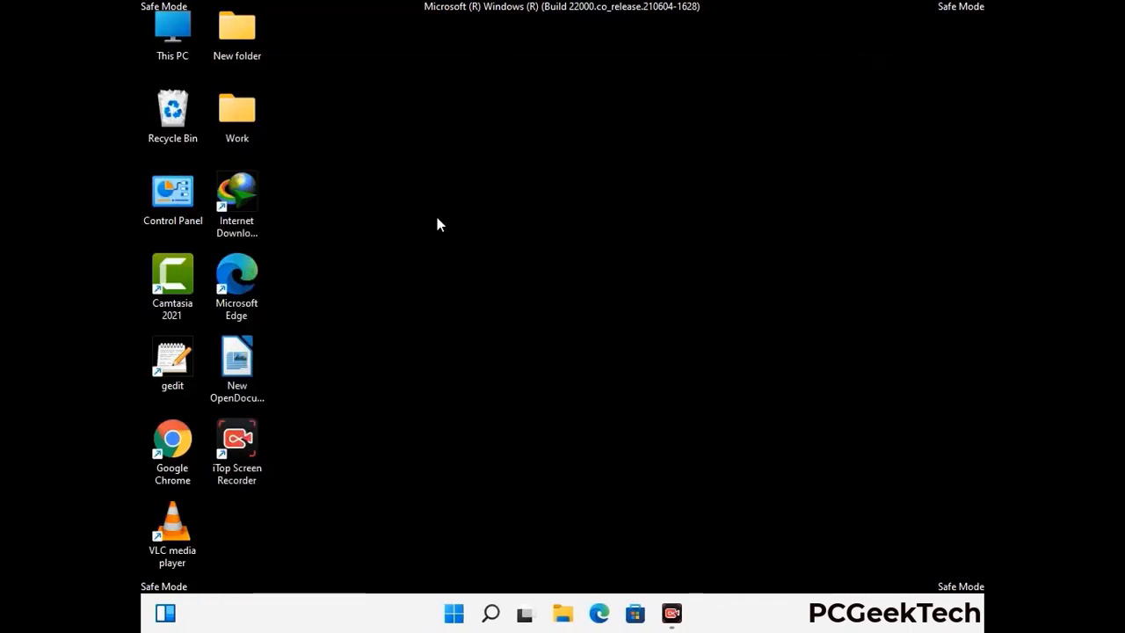
# Browse This PC to the C:\Windows\System32\drivers\etc folder
pyautogui.doubleClick(167, 55)
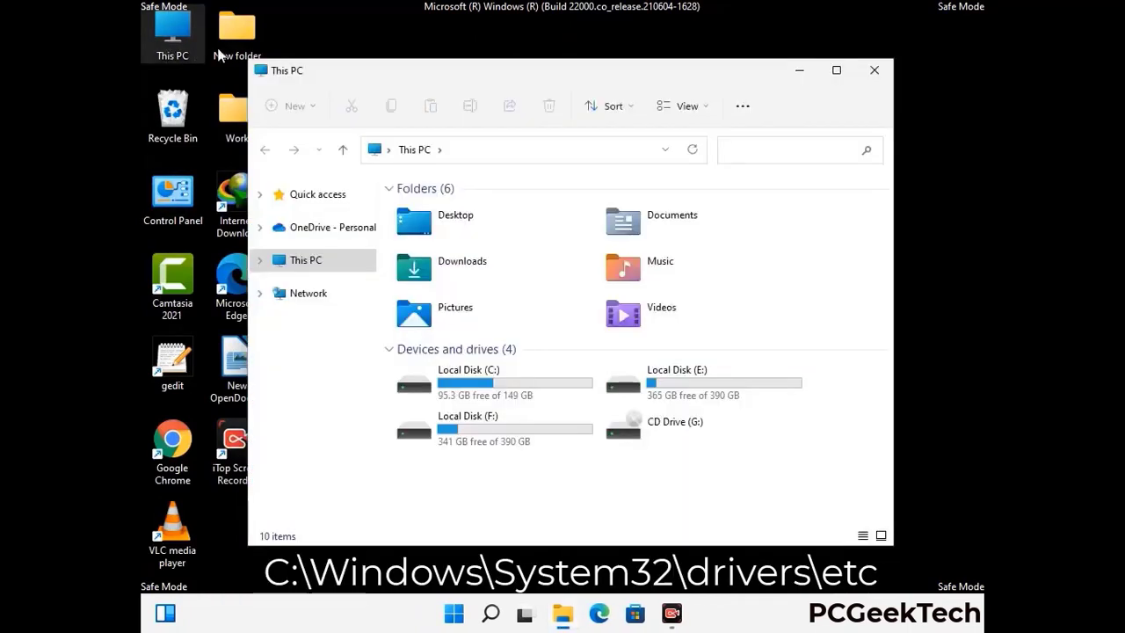
pyautogui.doubleClick(490, 386)
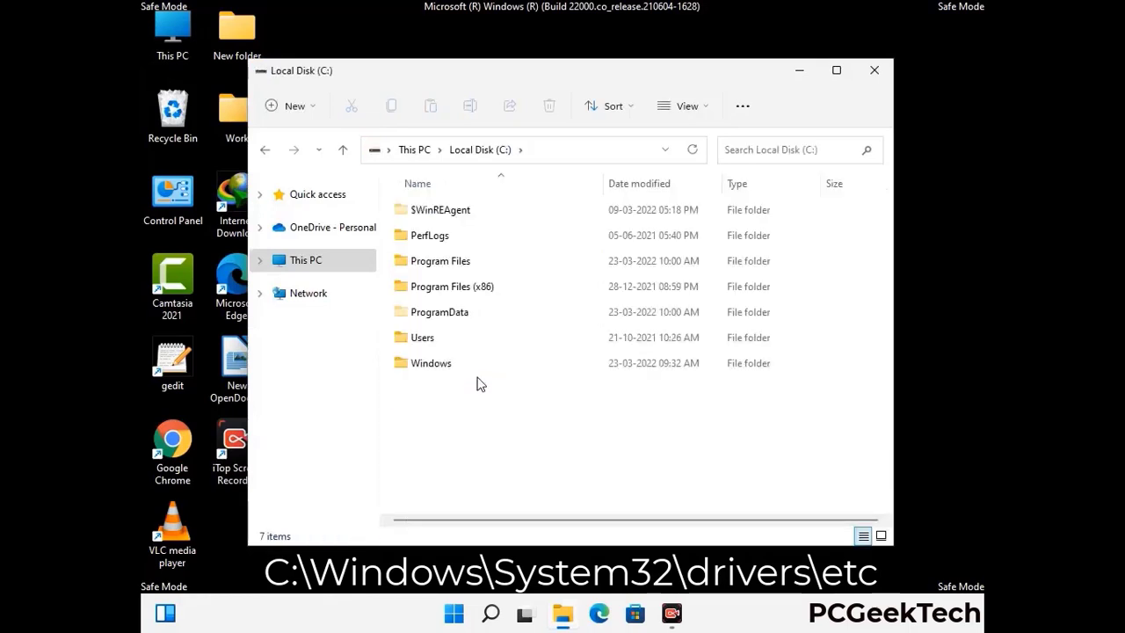
pyautogui.click(422, 371)
pyautogui.doubleClick(422, 371)
pyautogui.scroll(-6, 562, 376)
pyautogui.scroll(-12, 555, 380)
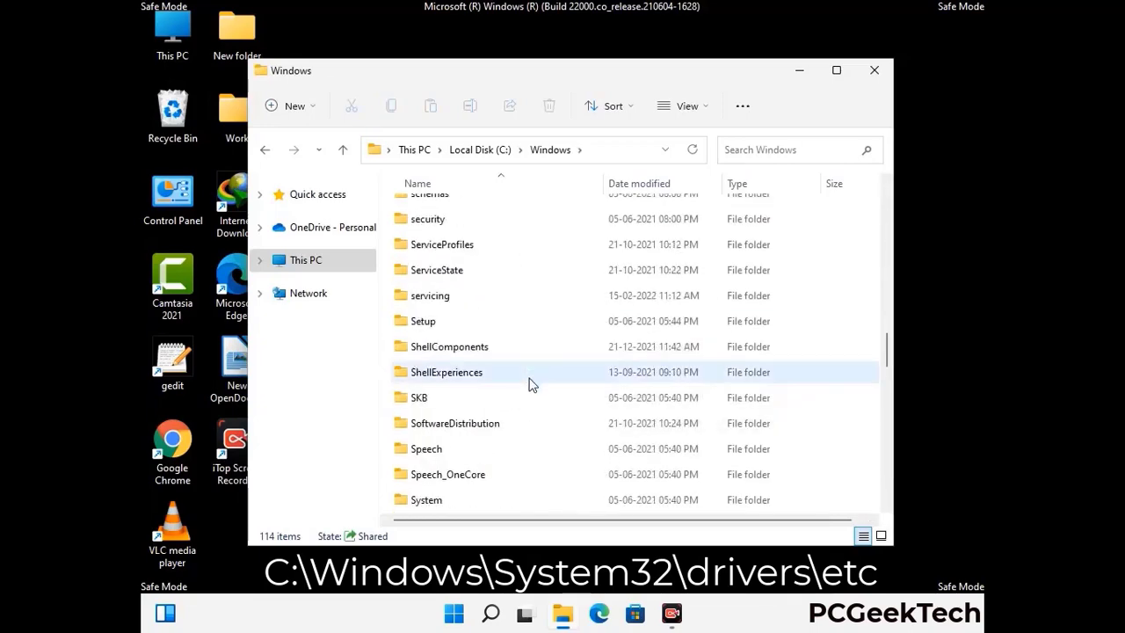
pyautogui.scroll(-2, 531, 384)
pyautogui.doubleClick(431, 371)
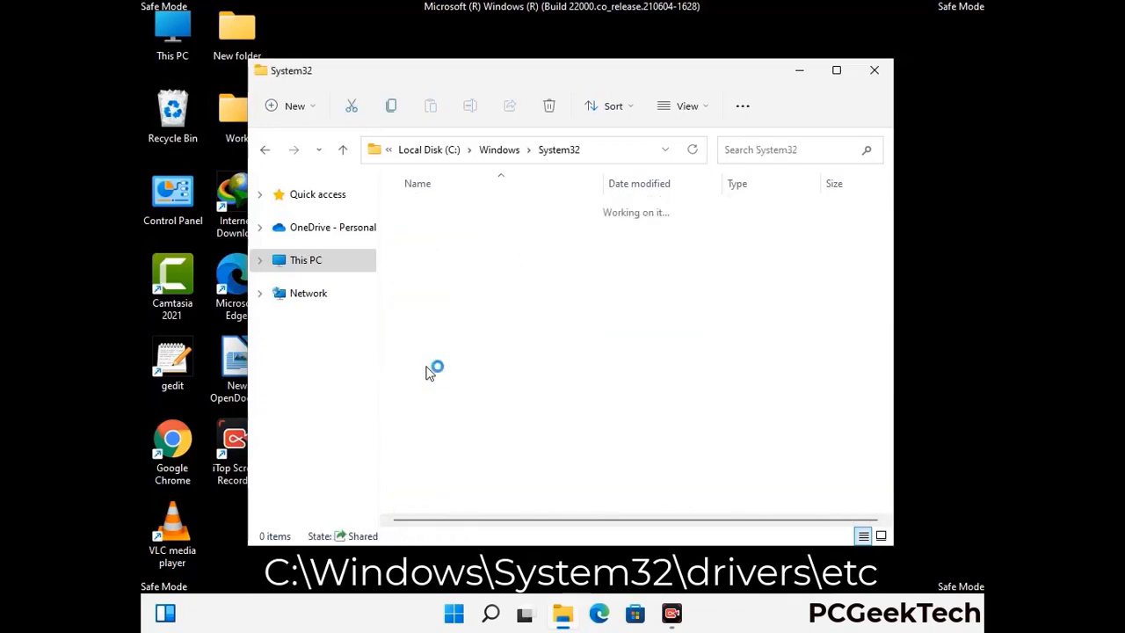
pyautogui.scroll(-6, 483, 382)
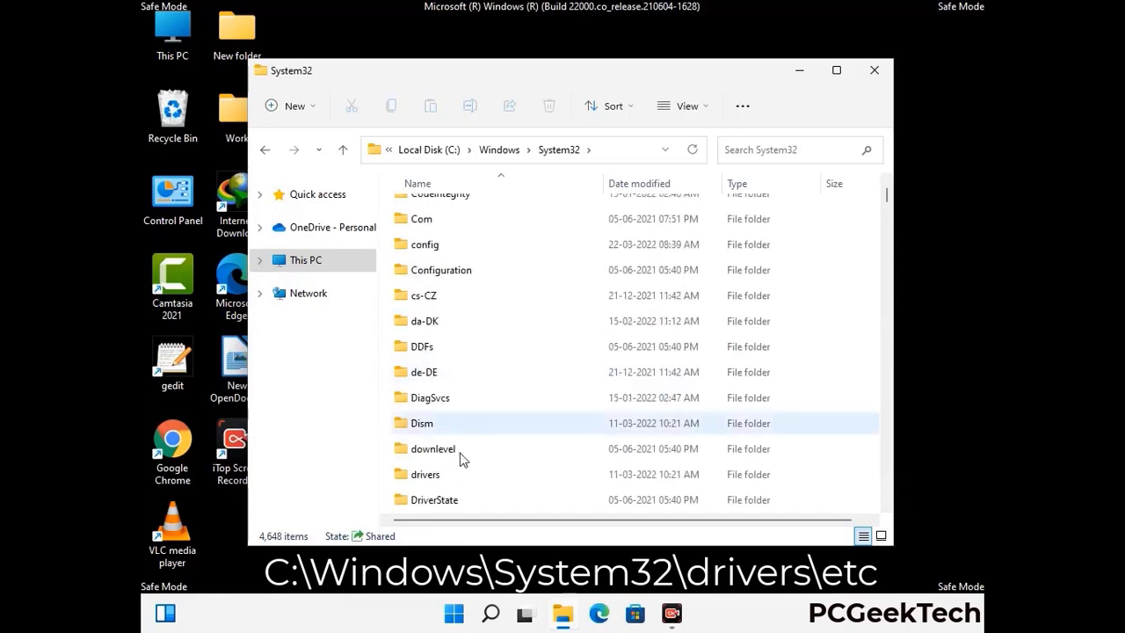
pyautogui.doubleClick(433, 478)
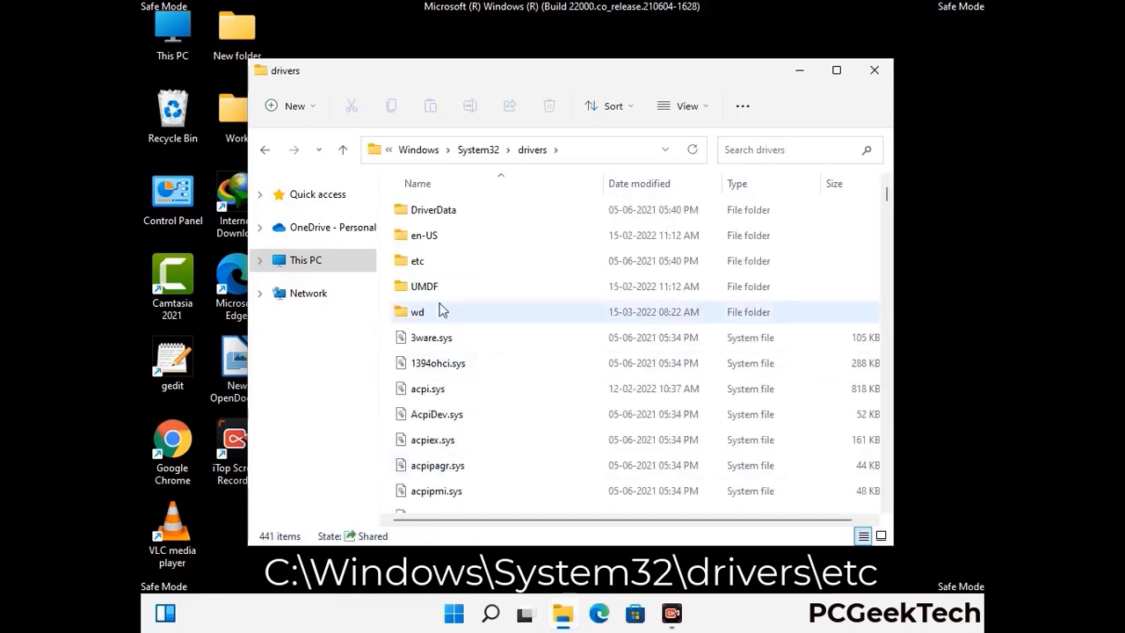
pyautogui.doubleClick(419, 261)
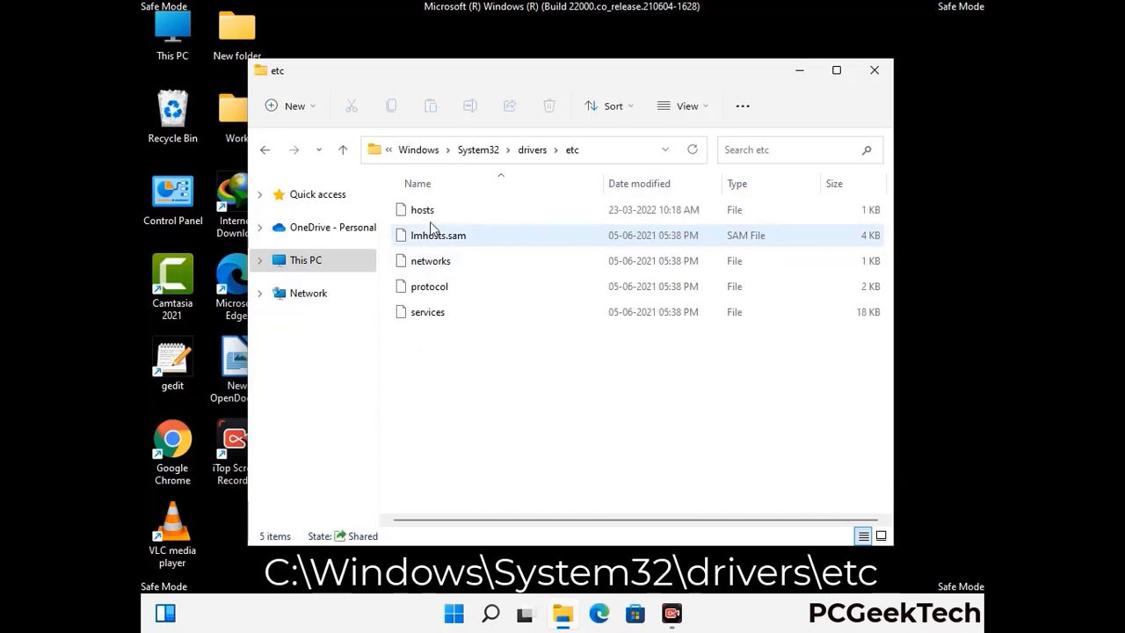
# Open the hosts file with Notepad
pyautogui.click(431, 210)
pyautogui.doubleClick(431, 220)
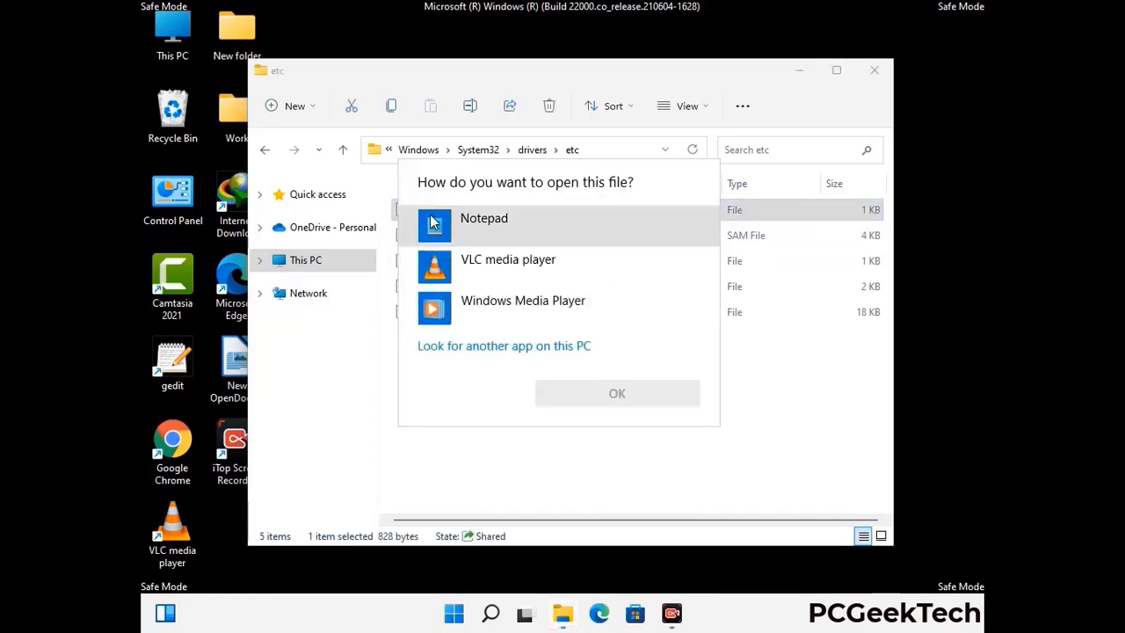
pyautogui.click(510, 226)
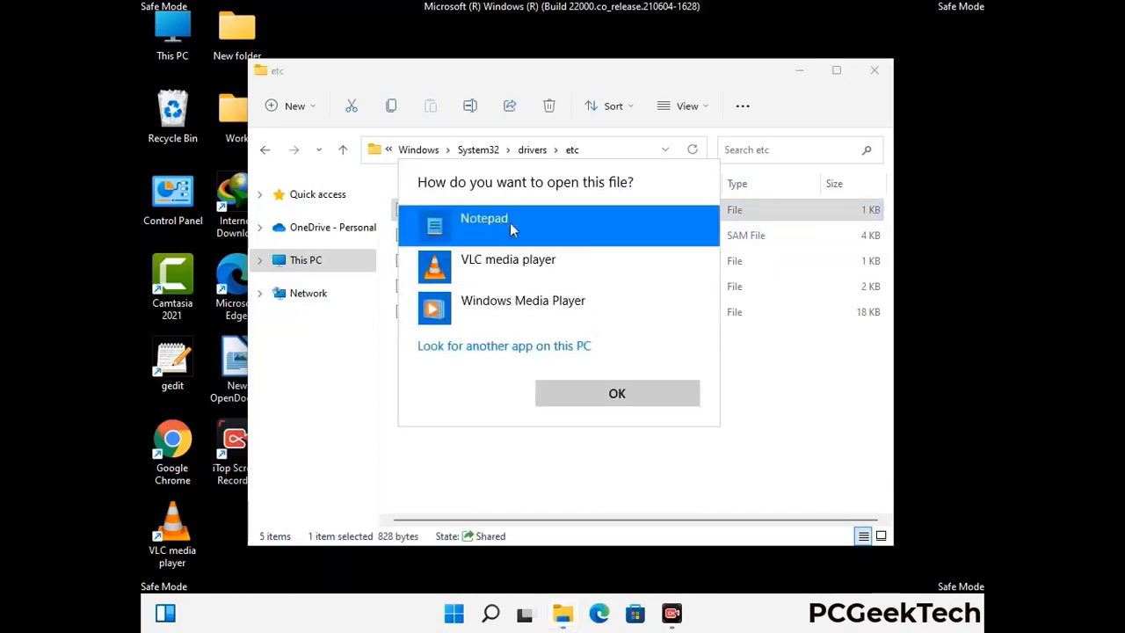
pyautogui.click(617, 395)
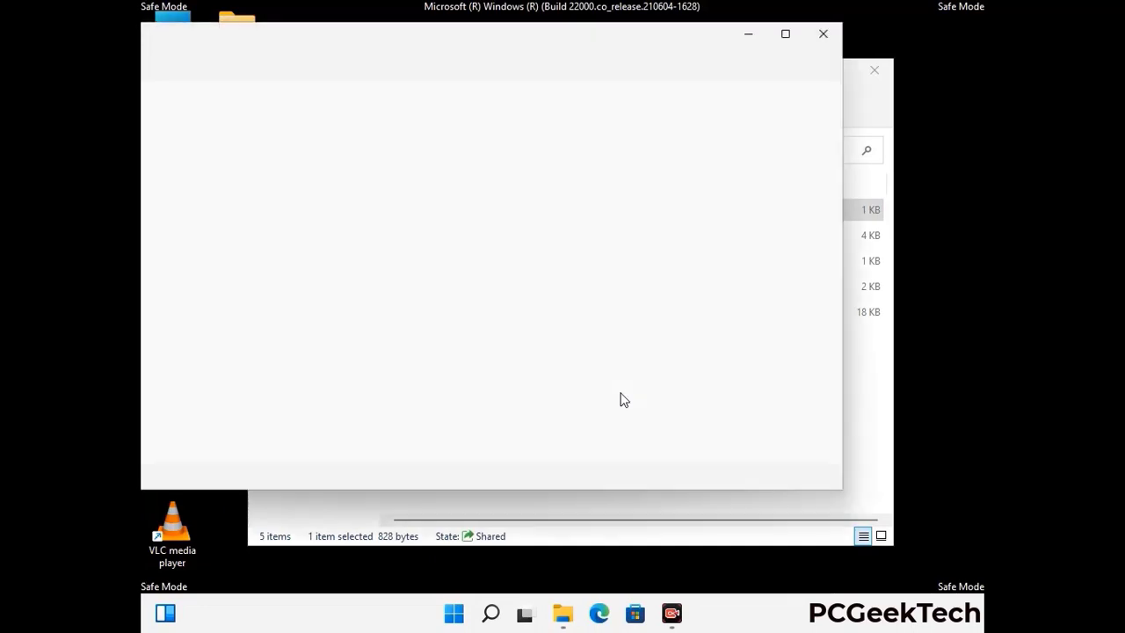
# Add an empty line after the last localhost entry in hosts and save the file
pyautogui.moveTo(425, 55); pyautogui.dragTo(587, 50)
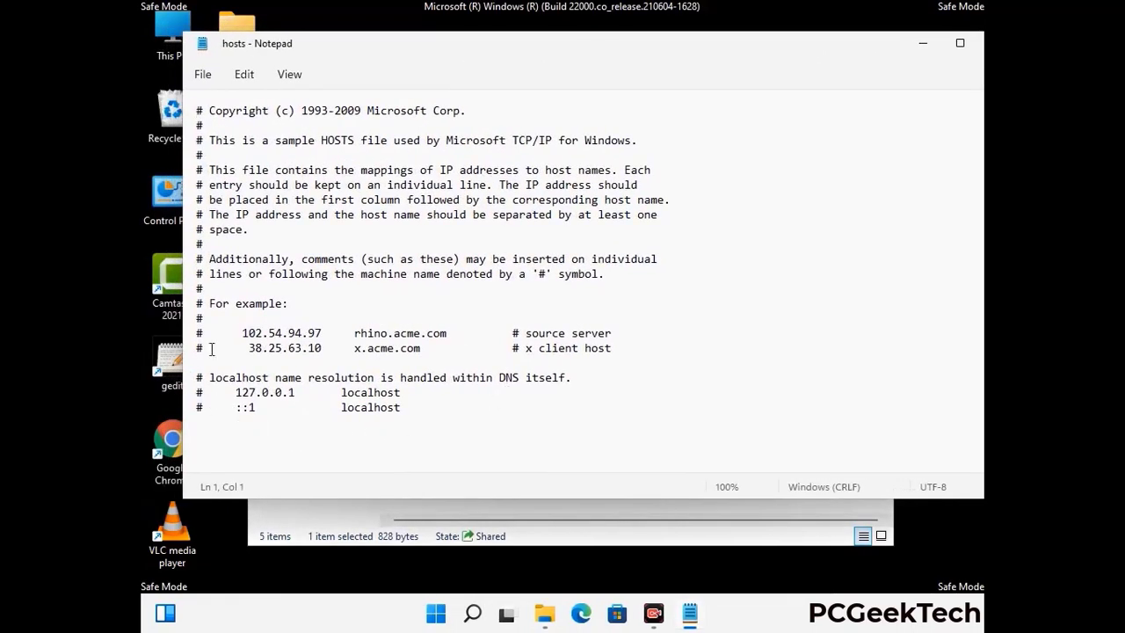
pyautogui.click(421, 413)
pyautogui.press('Return')
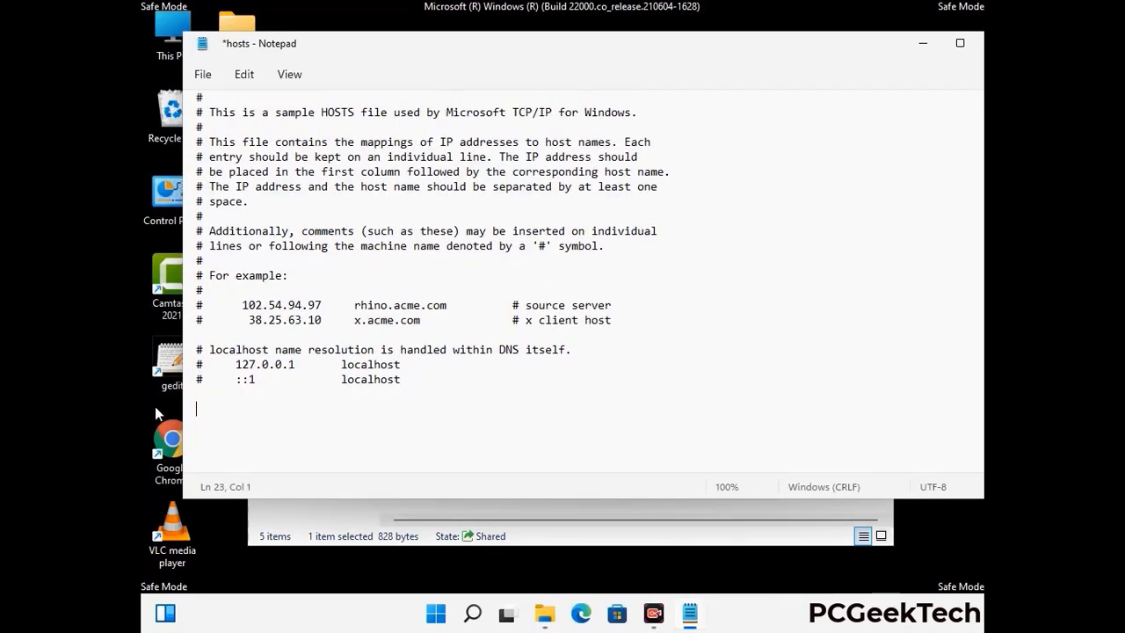
pyautogui.click(202, 74)
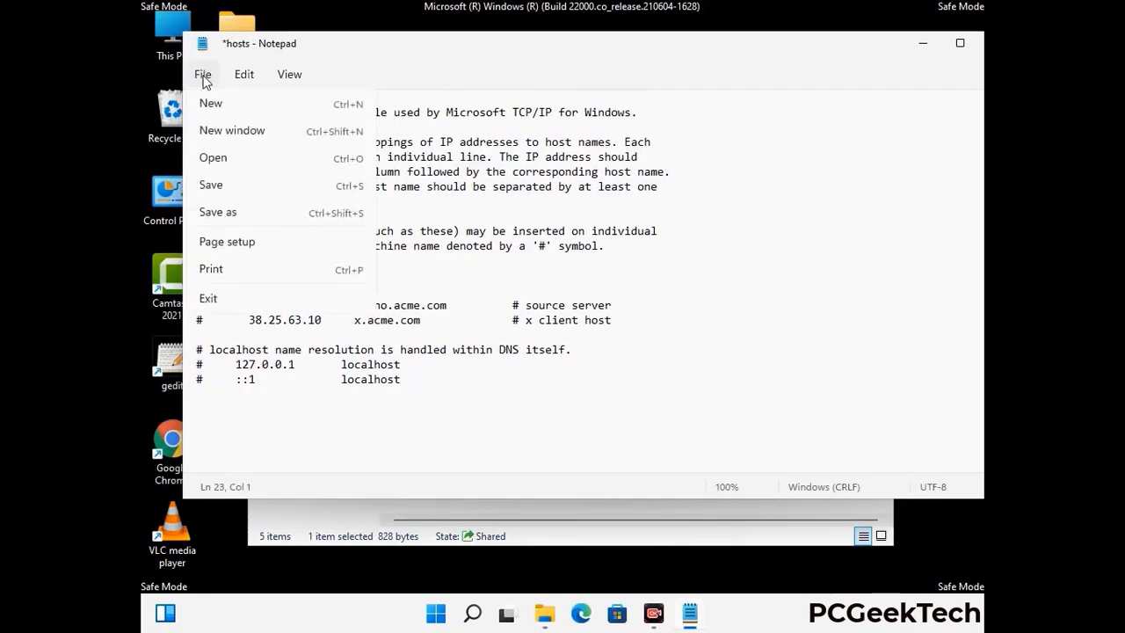
pyautogui.click(211, 186)
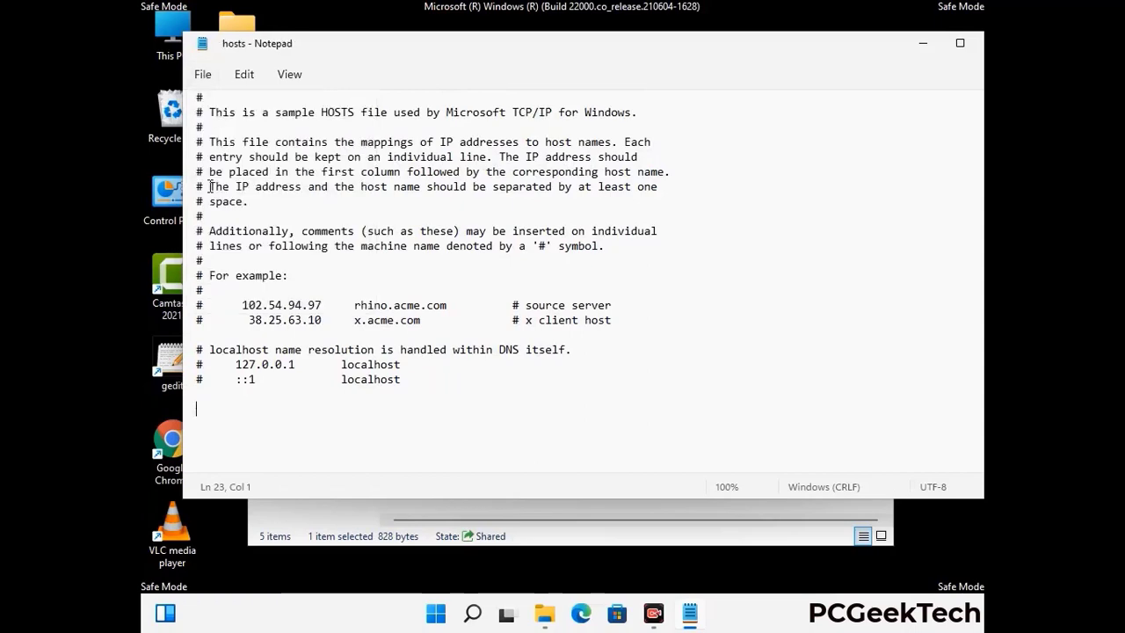
# Close Notepad and the etc folder window
pyautogui.moveTo(849, 53); pyautogui.dragTo(723, 55)
pyautogui.click(867, 48)
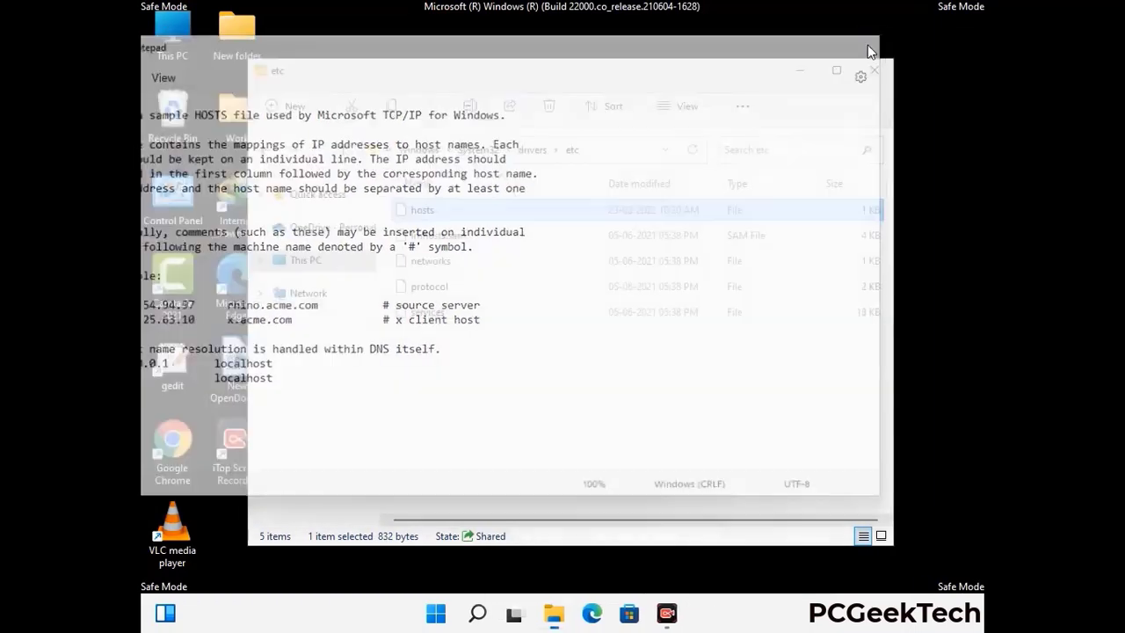
pyautogui.click(876, 65)
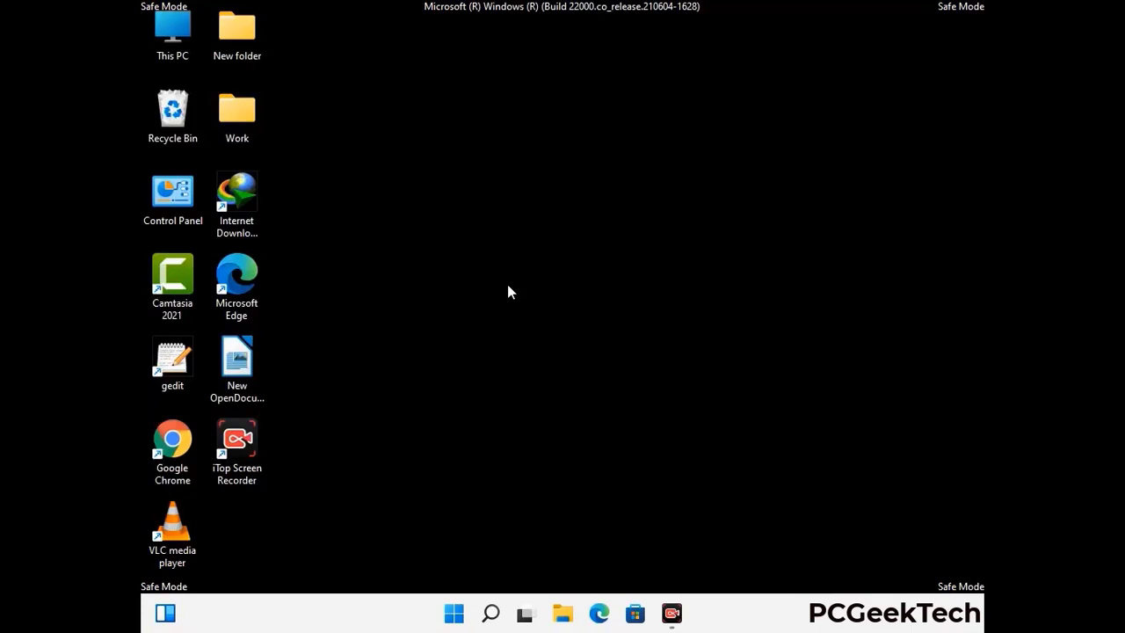
# Open the Roaming AppData folder with %appdata% from the Run dialog
pyautogui.press('super+r')
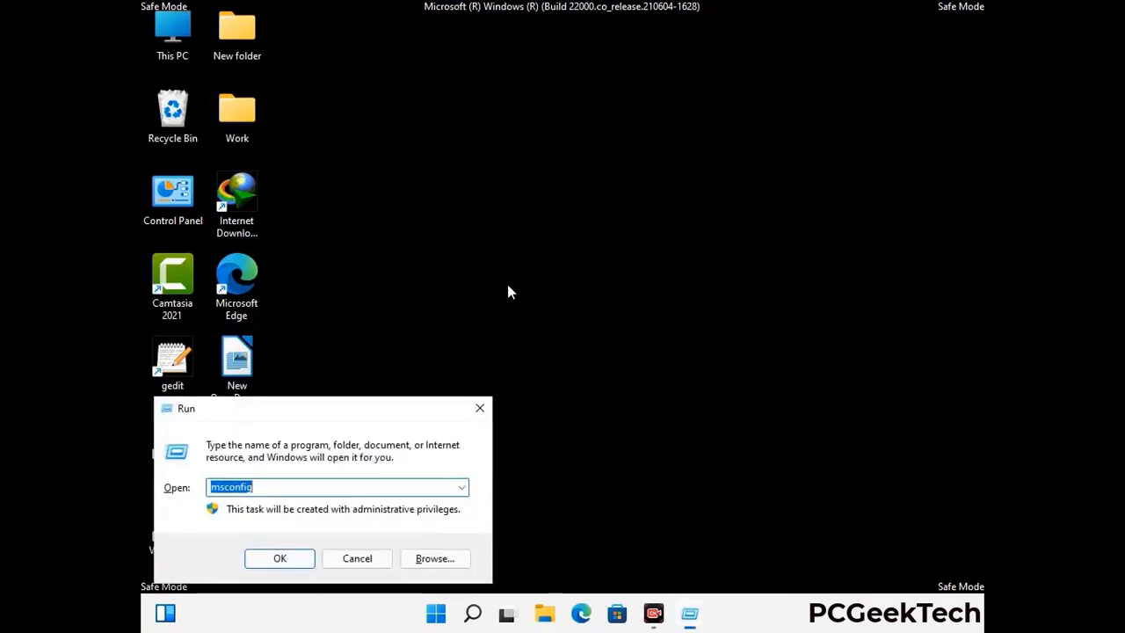
pyautogui.moveTo(322, 402); pyautogui.dragTo(522, 175)
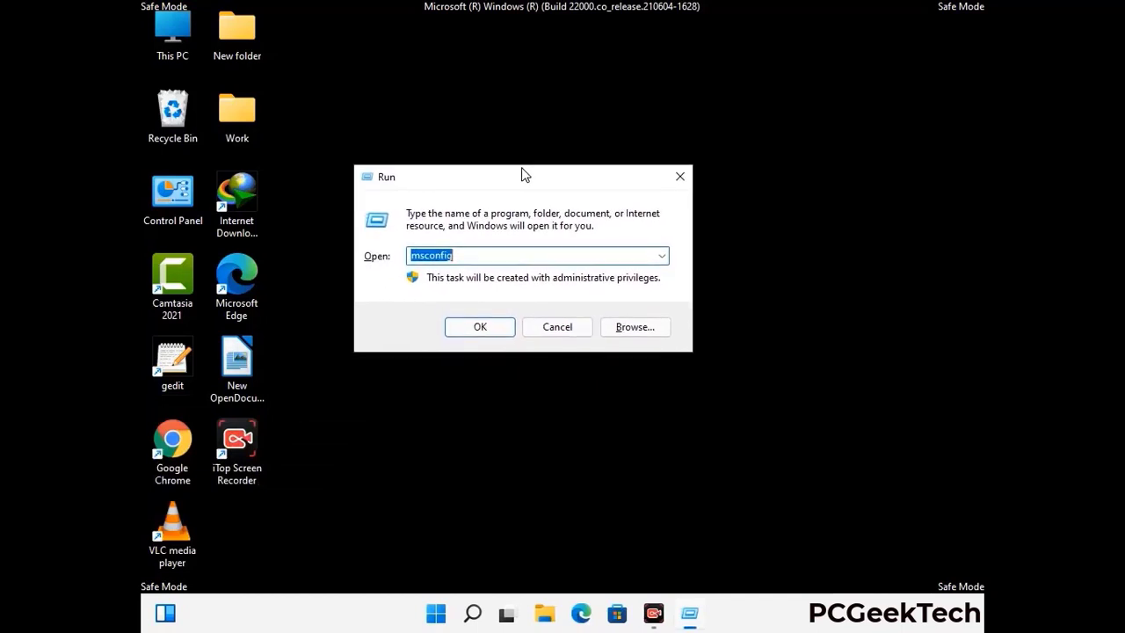
pyautogui.write('%')
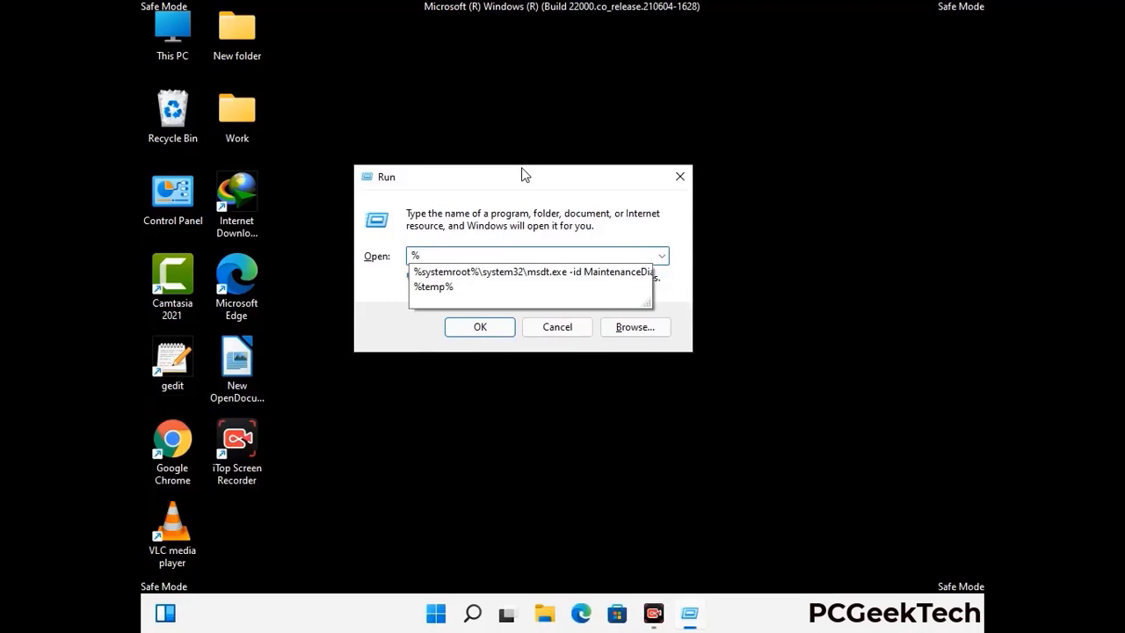
pyautogui.write('appdata%')
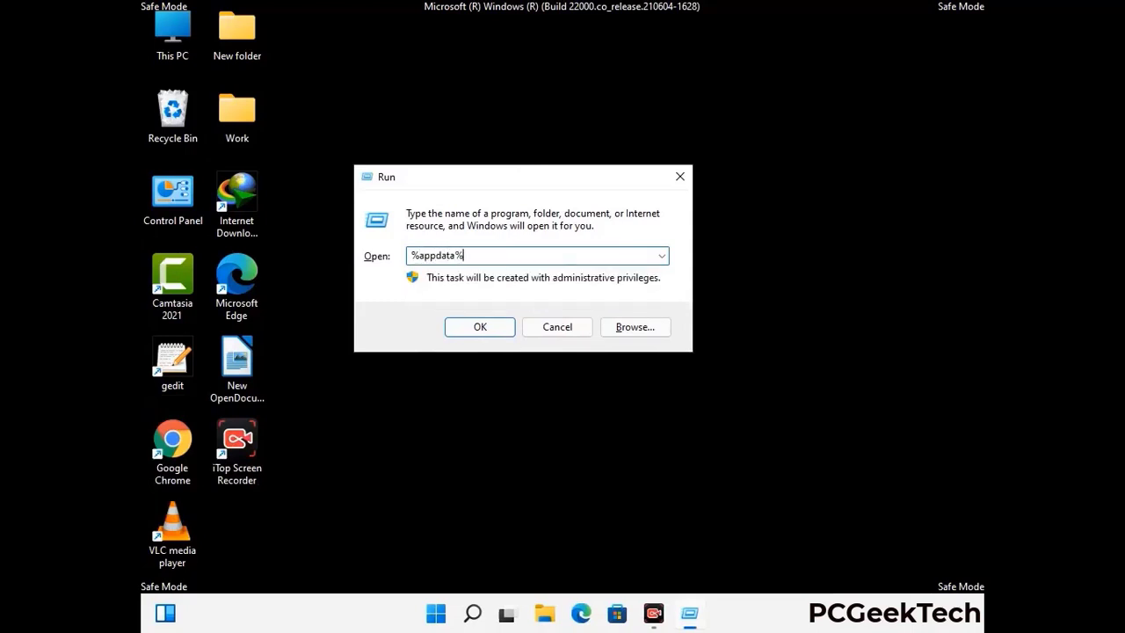
pyautogui.press('Return')
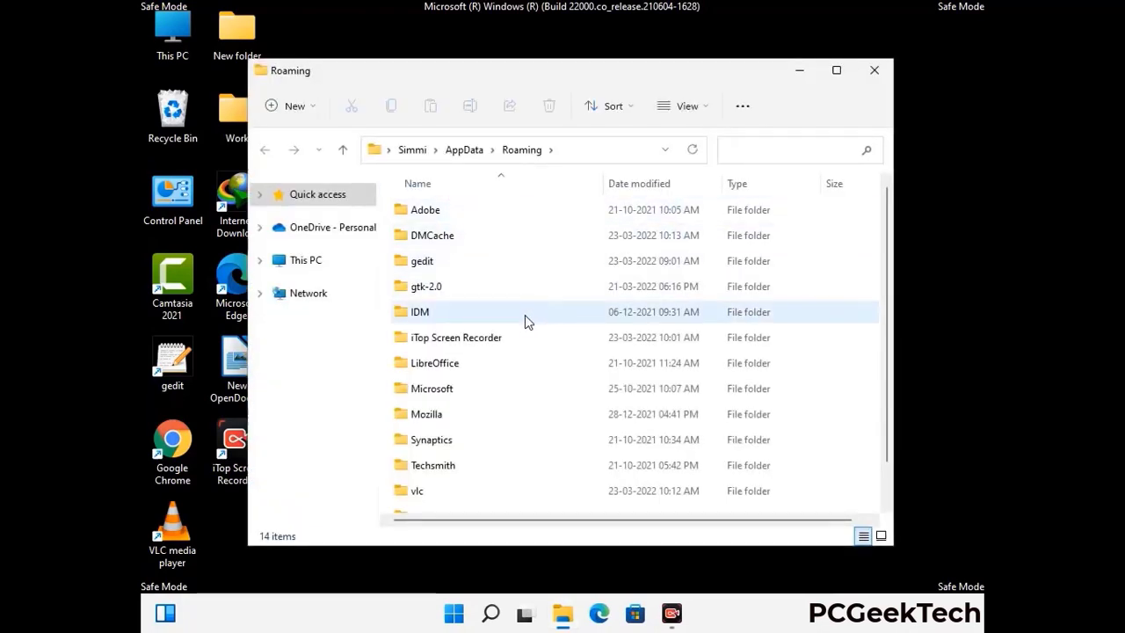
pyautogui.scroll(-1, 529, 316)
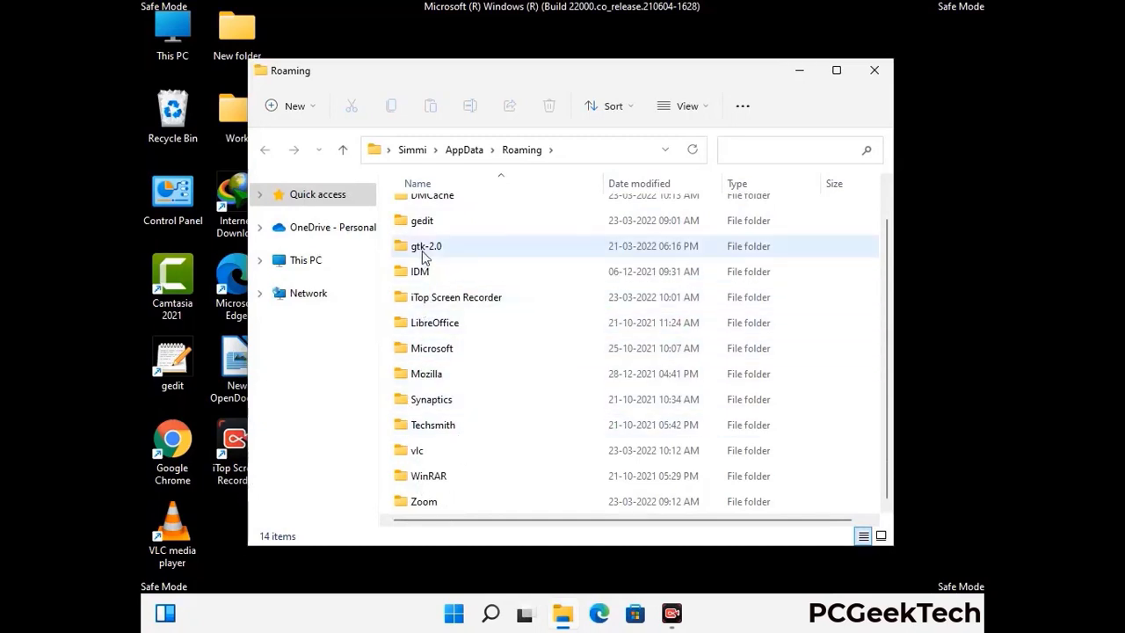
pyautogui.scroll(1, 422, 272)
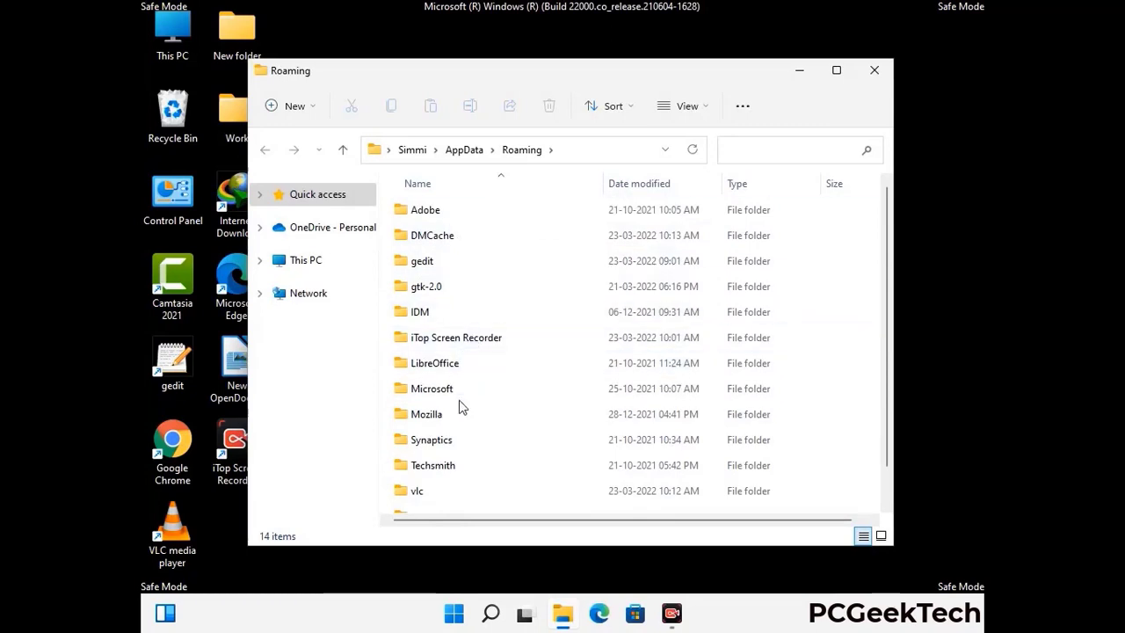
pyautogui.scroll(-1, 466, 422)
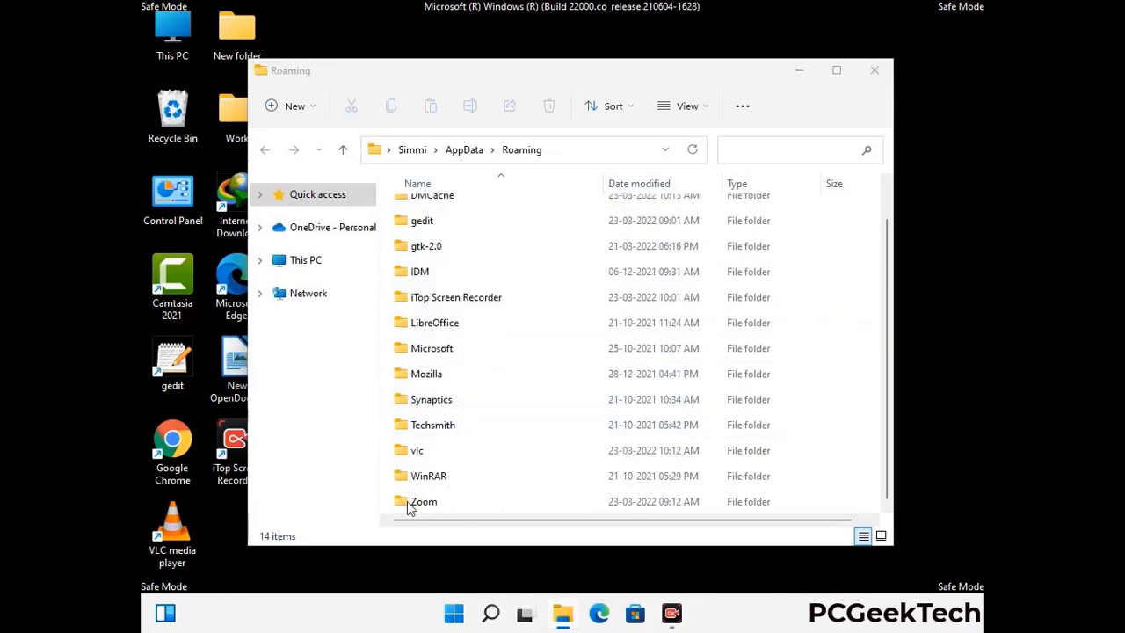
# Delete the Zoom folder and close the Roaming window
pyautogui.click(629, 498)
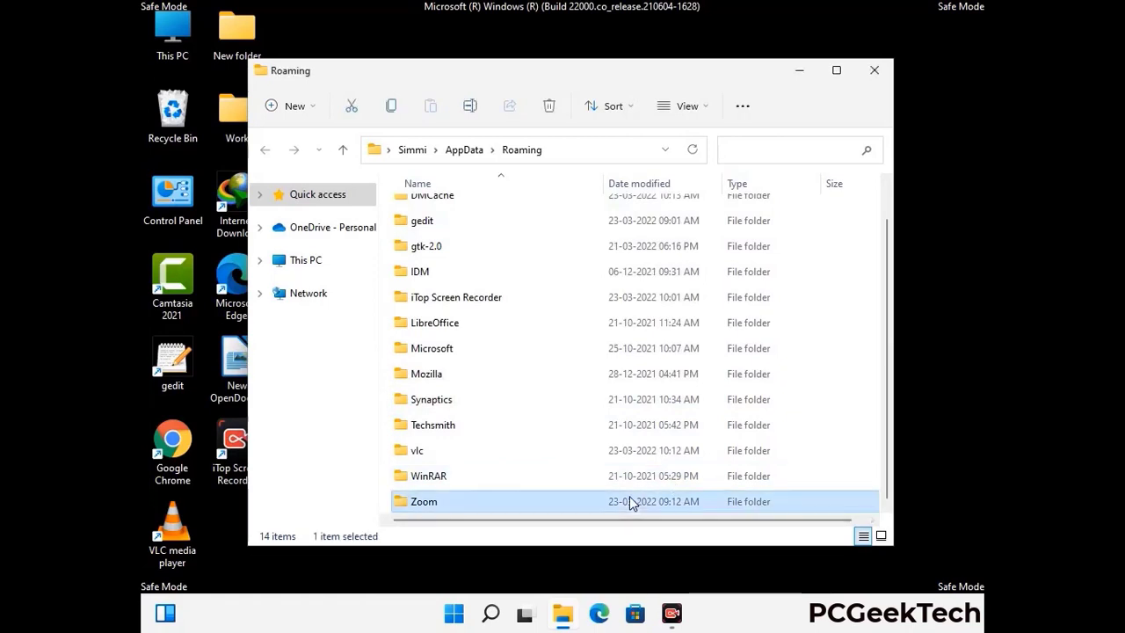
pyautogui.click(554, 110)
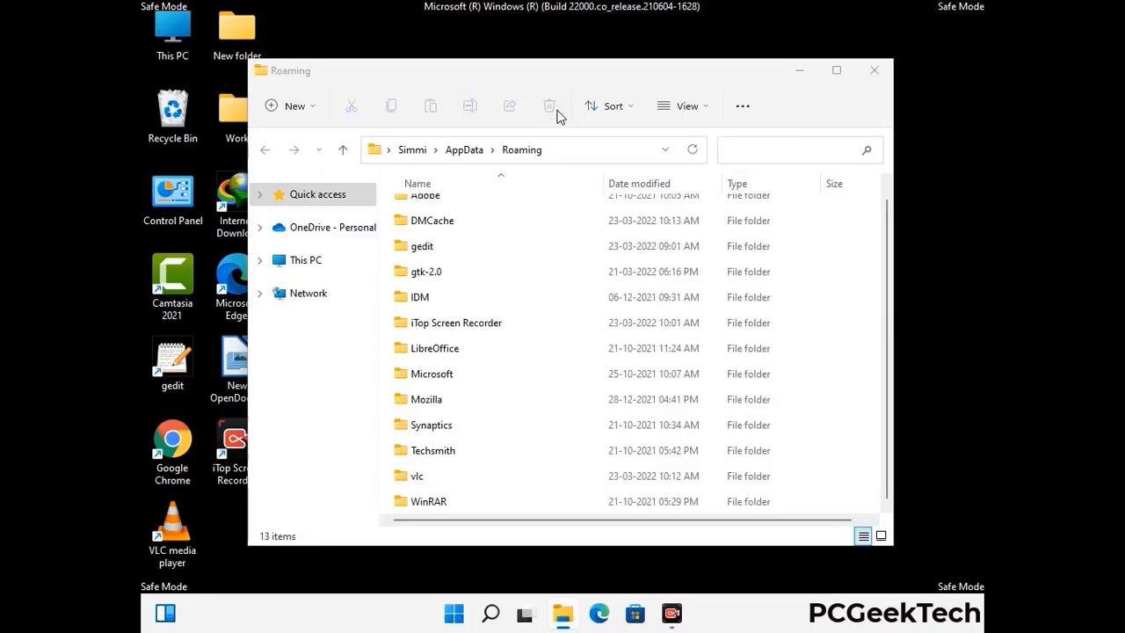
pyautogui.click(872, 72)
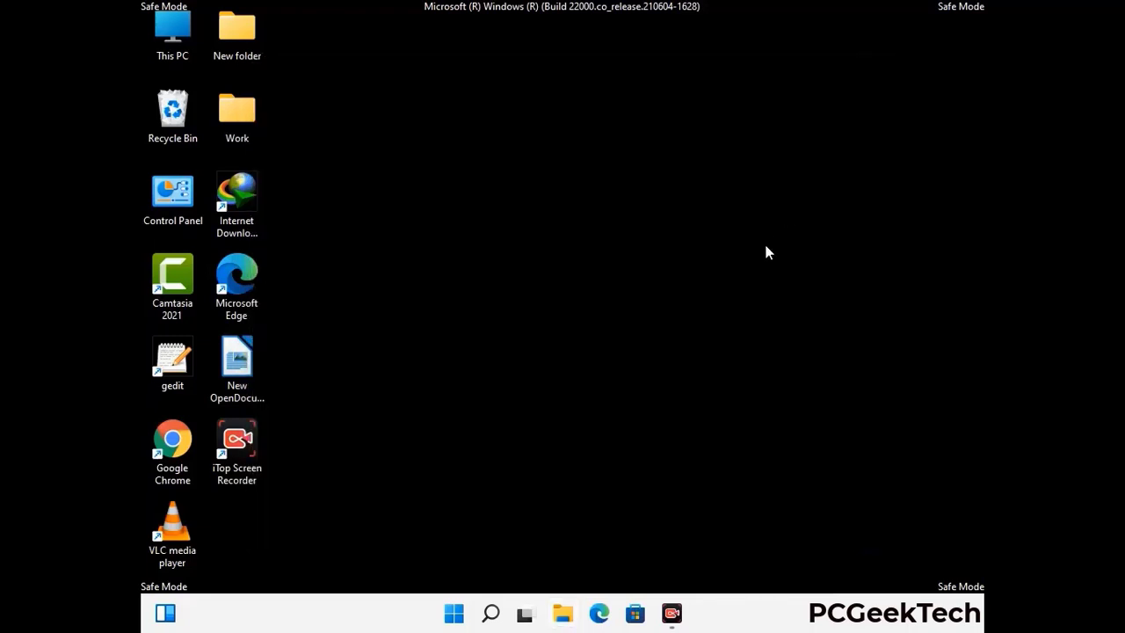
# Run %LocalAppData% to open the AppData\Local folder in File Explorer
pyautogui.press('super+r')
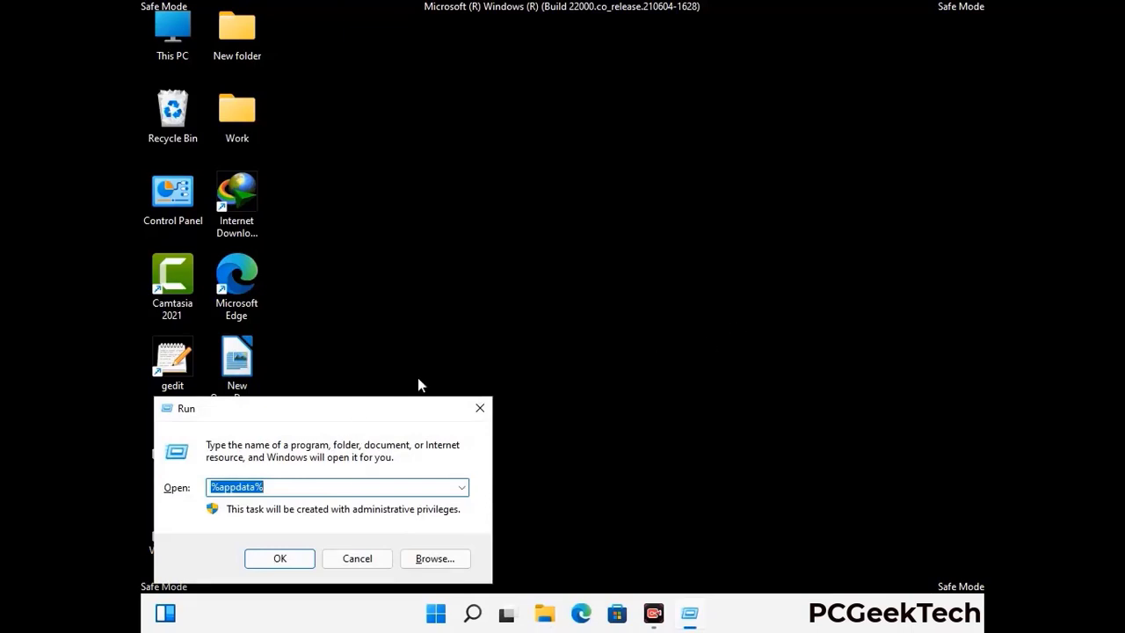
pyautogui.moveTo(353, 423); pyautogui.dragTo(589, 228)
pyautogui.write('%Local')
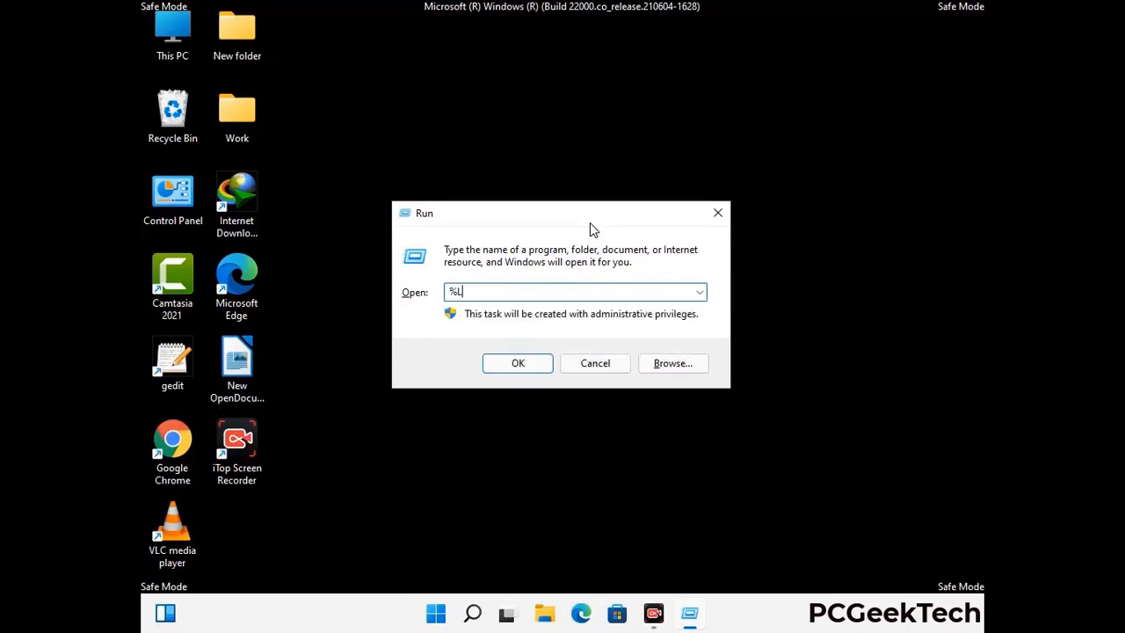
pyautogui.write('App')
pyautogui.press('Return')
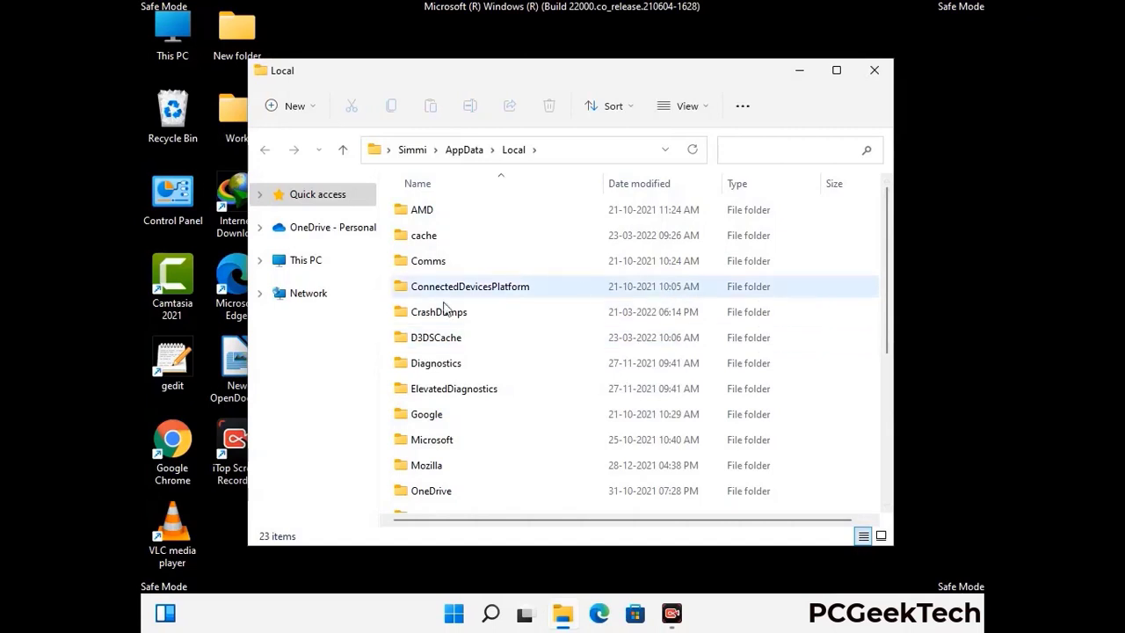
# Recycle the Mozilla folder from AppData\Local and close the Explorer window
pyautogui.scroll(-1, 472, 395)
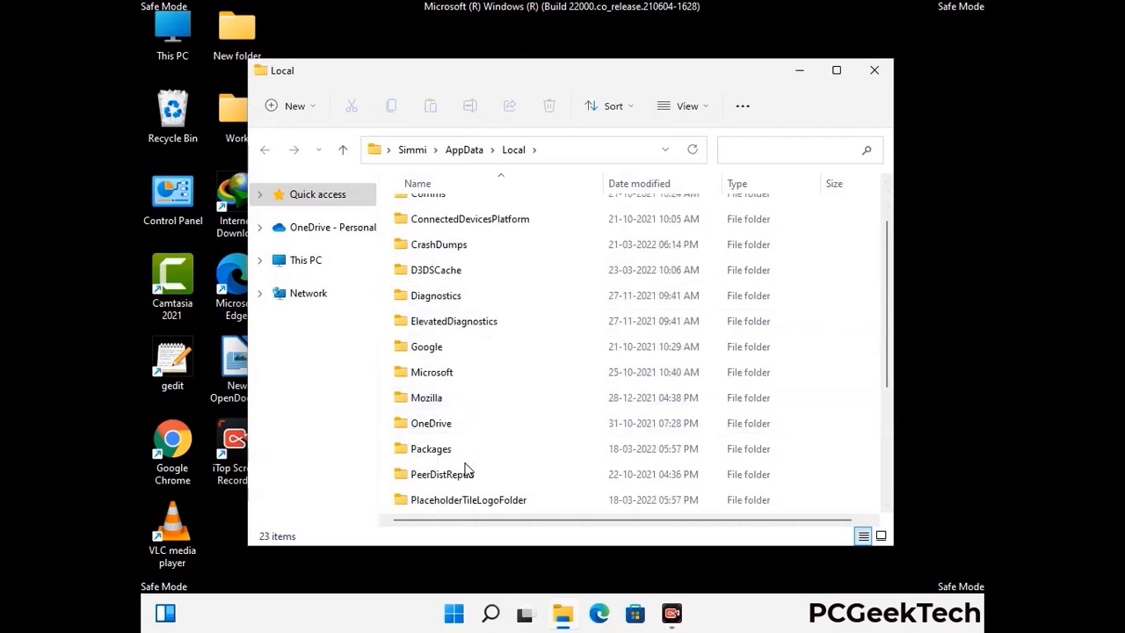
pyautogui.click(435, 403)
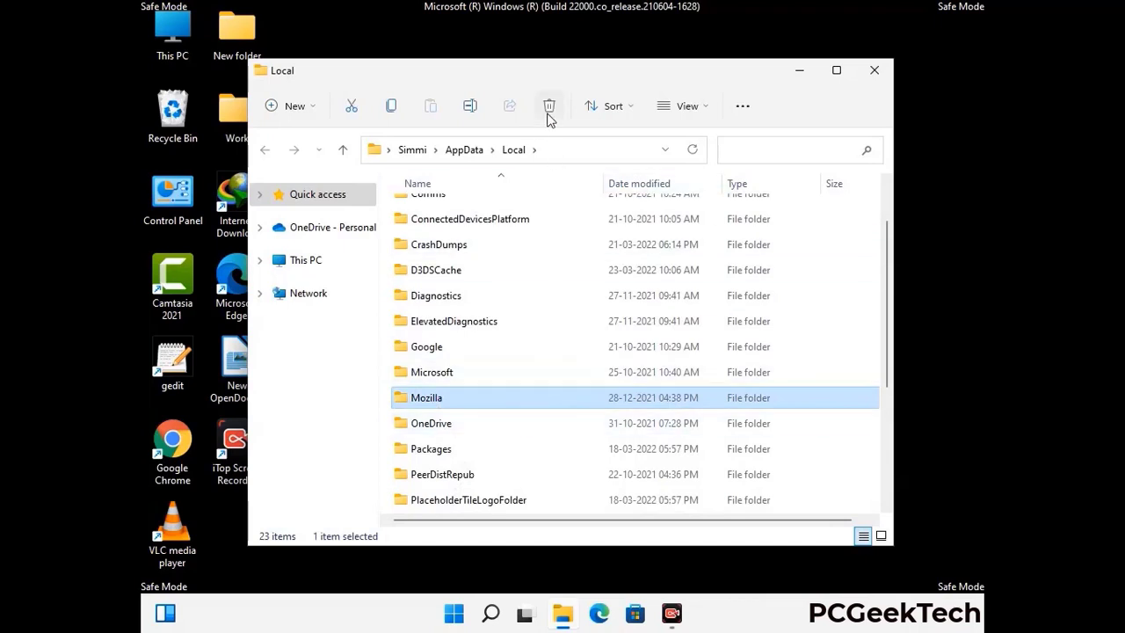
pyautogui.click(548, 107)
pyautogui.click(548, 108)
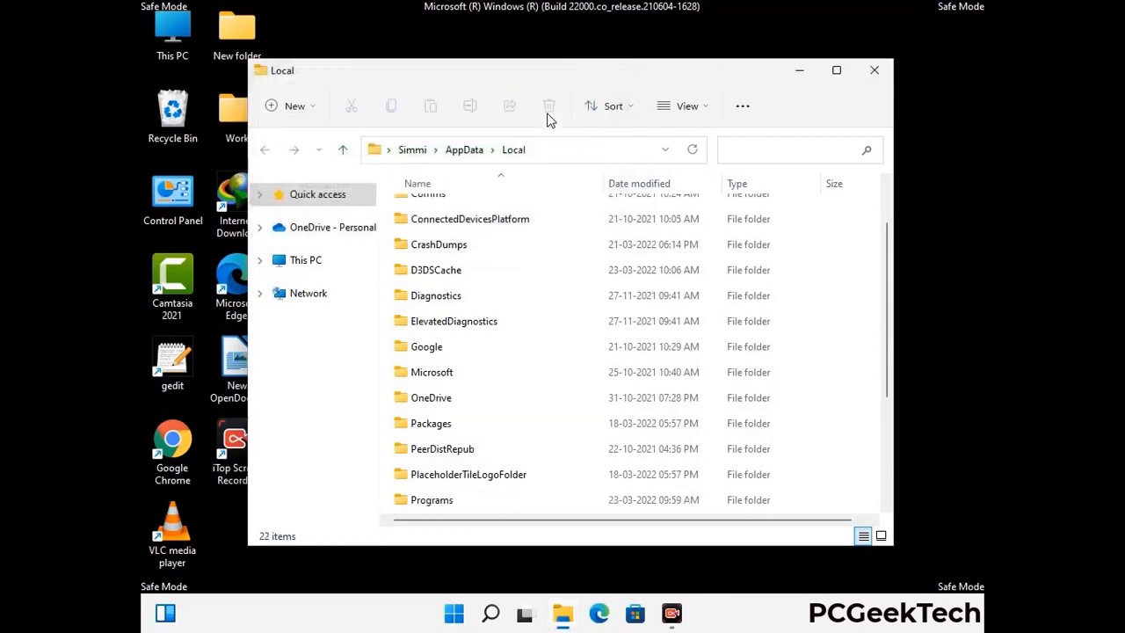
pyautogui.click(874, 77)
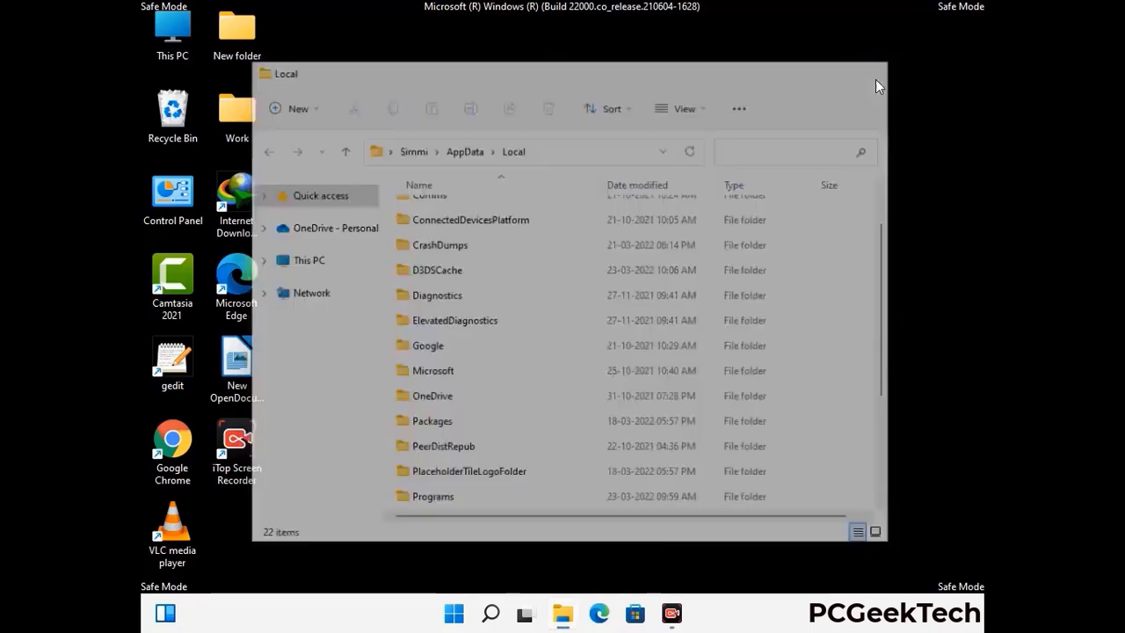
# Run %ProgramData% from the Run dialog to open C:\ProgramData
pyautogui.press('super+r')
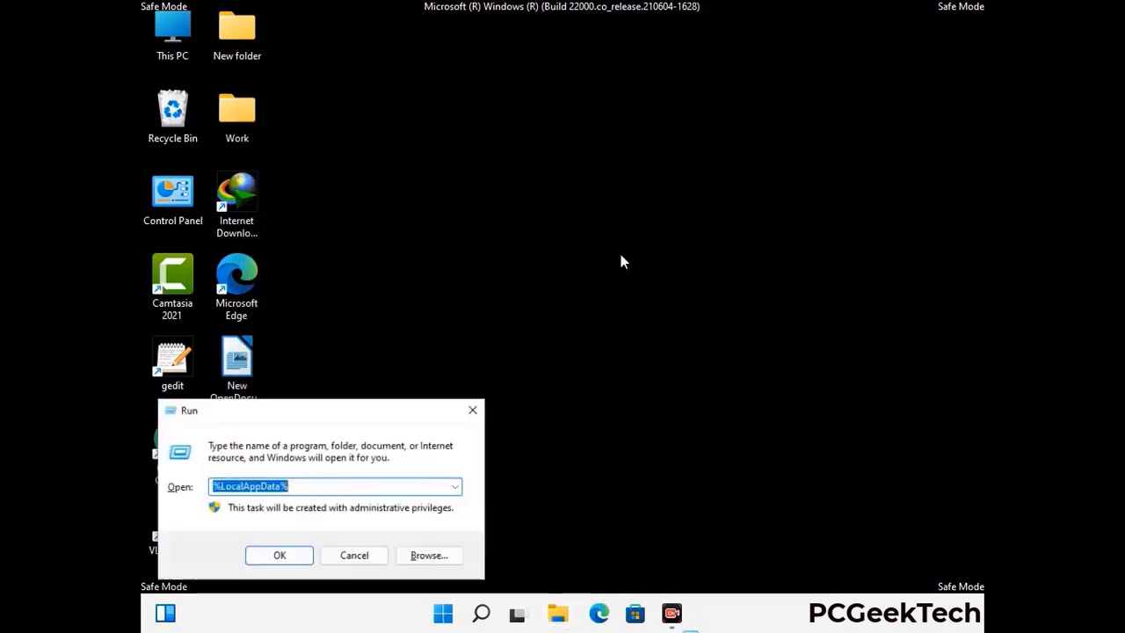
pyautogui.moveTo(289, 422); pyautogui.dragTo(515, 234)
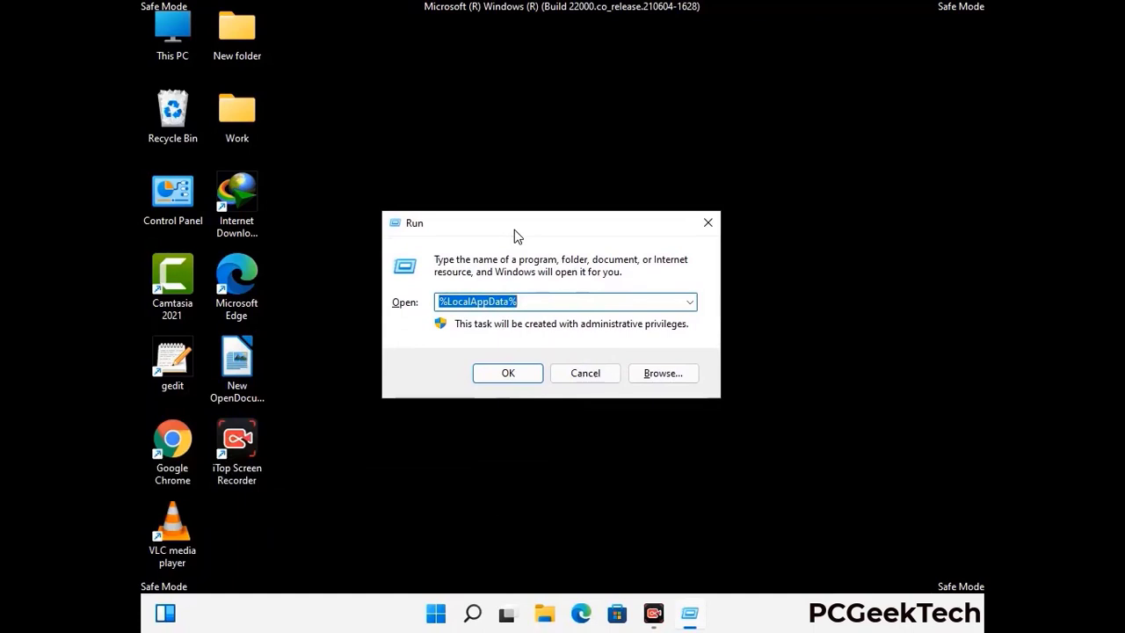
pyautogui.write('%')
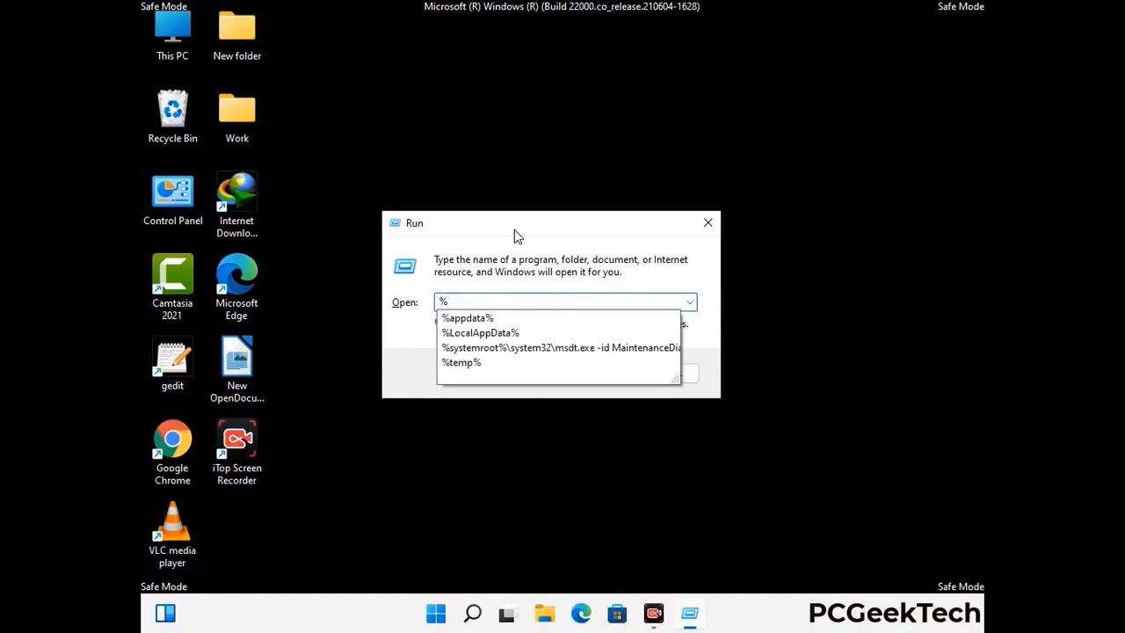
pyautogui.write('ProgramData%')
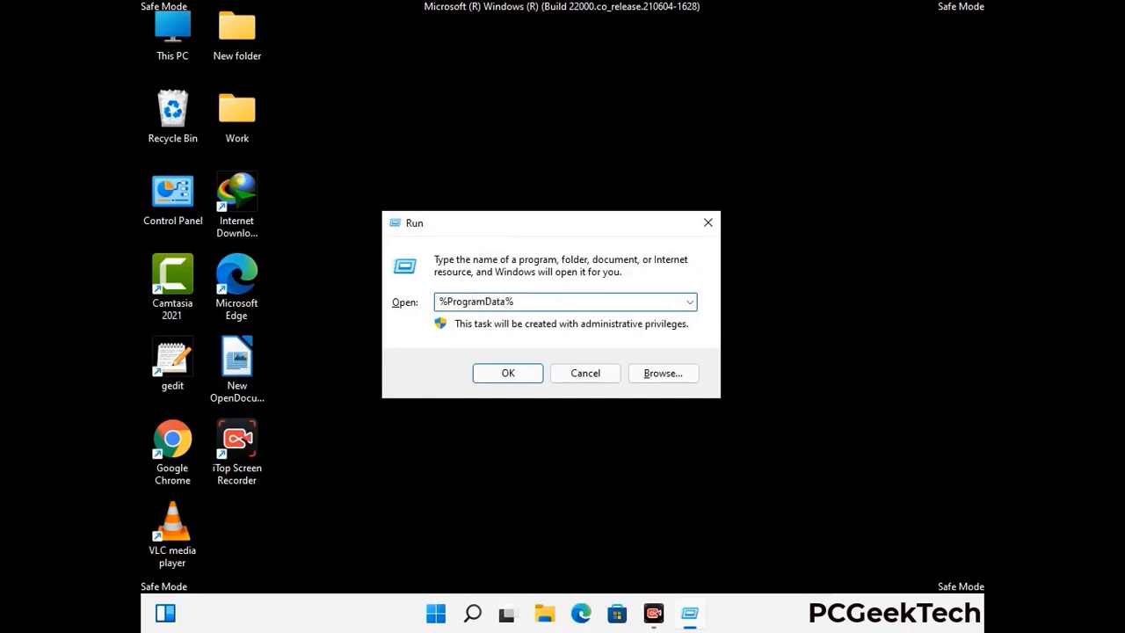
pyautogui.press('Return')
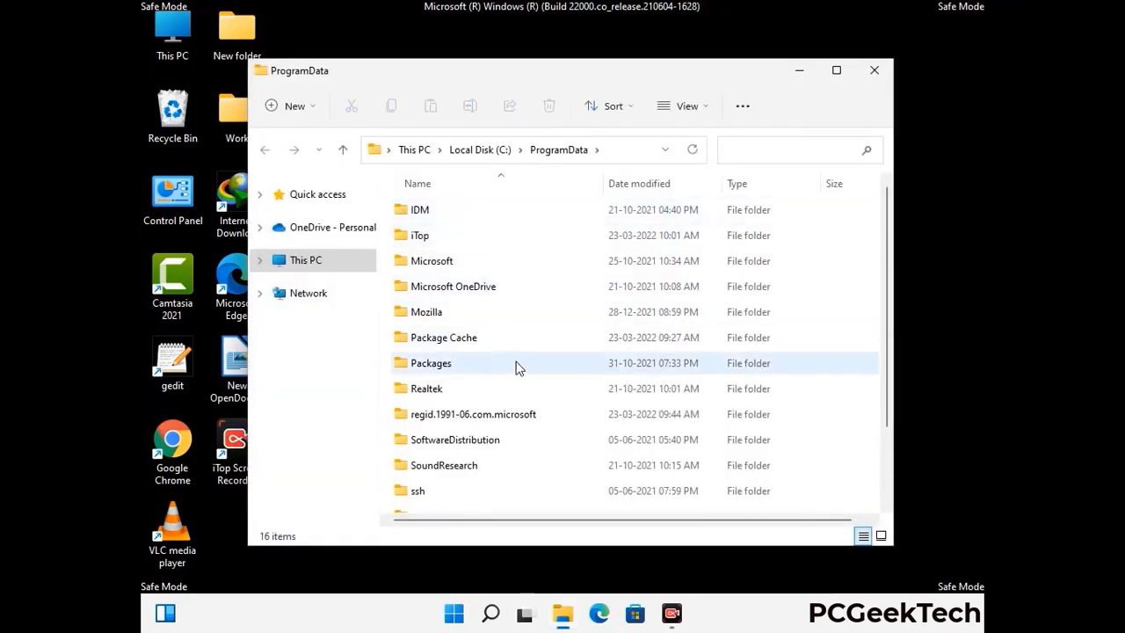
# Delete the Mozilla folder from C:\ProgramData and close the window
pyautogui.scroll(-1, 517, 371)
pyautogui.scroll(-1, 516, 378)
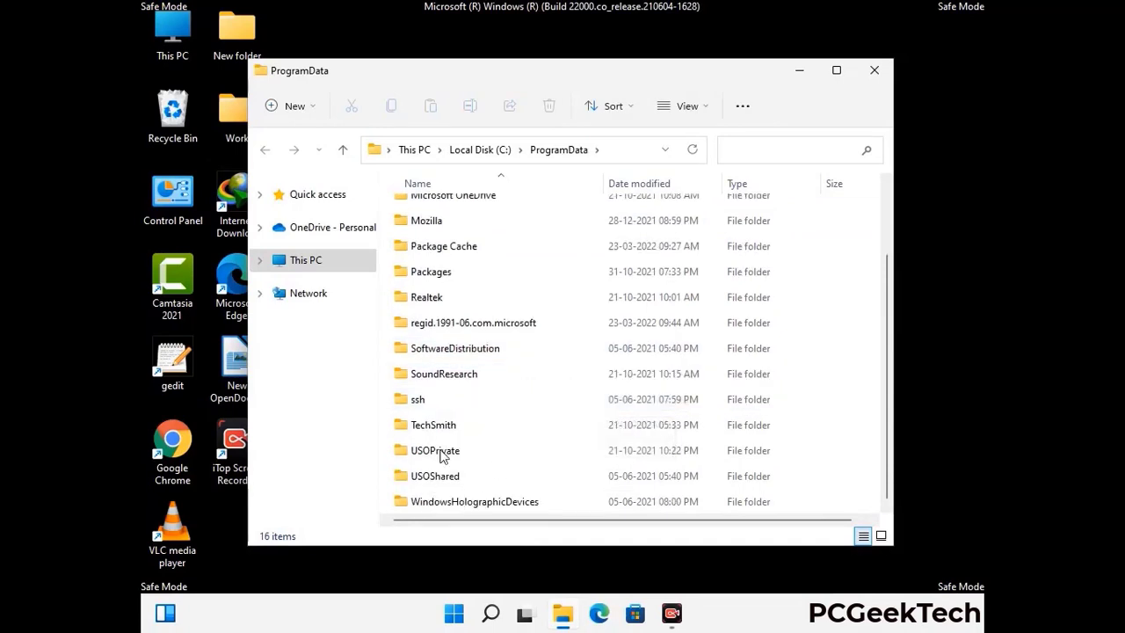
pyautogui.click(440, 220)
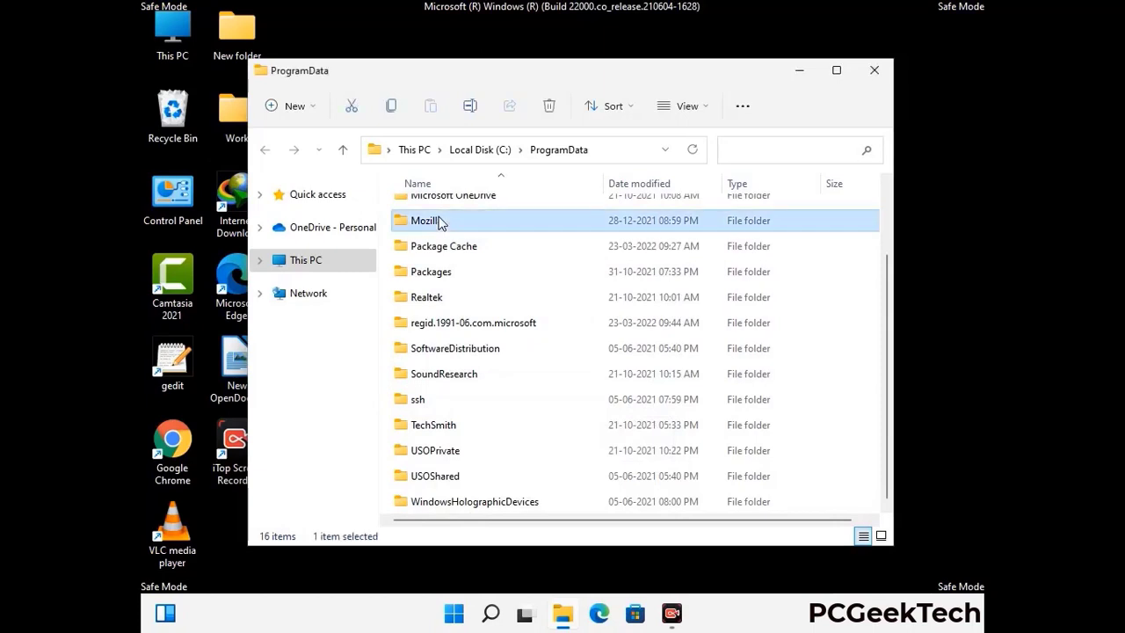
pyautogui.click(551, 105)
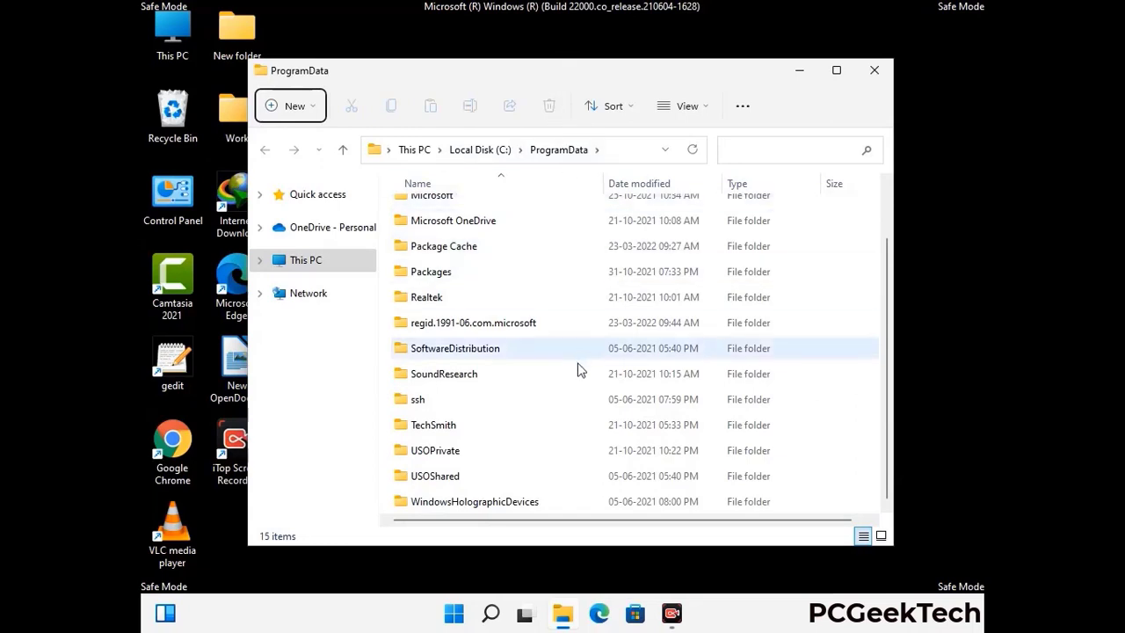
pyautogui.scroll(1, 577, 369)
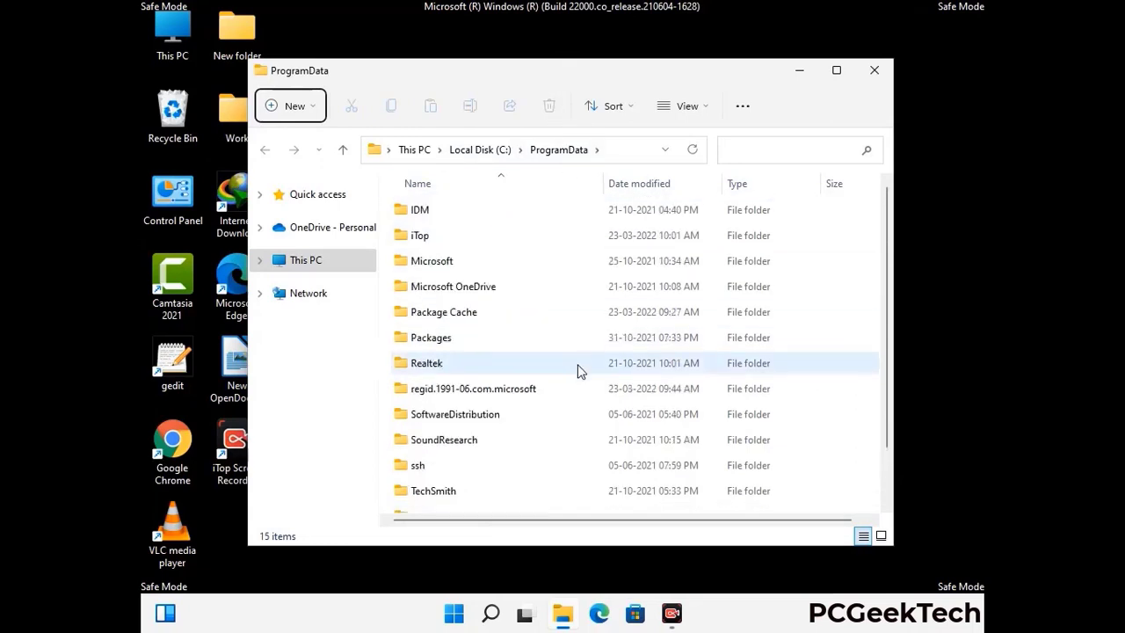
pyautogui.click(883, 74)
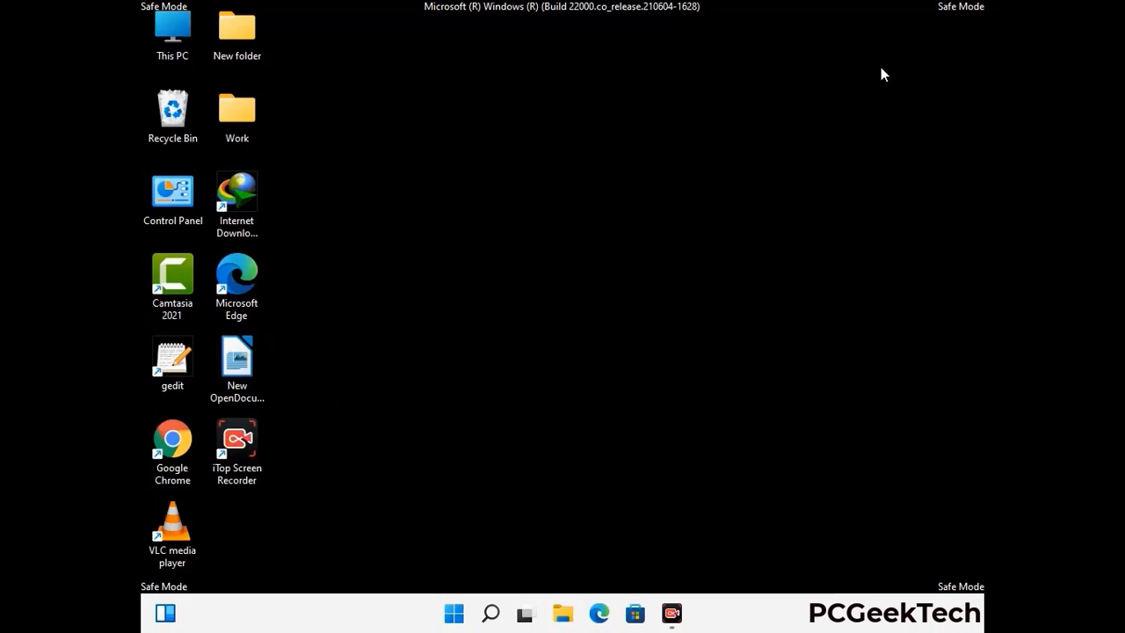
# Run %WinDir% to open C:\Windows in File Explorer
pyautogui.press('super+r')
pyautogui.moveTo(367, 407); pyautogui.dragTo(584, 222)
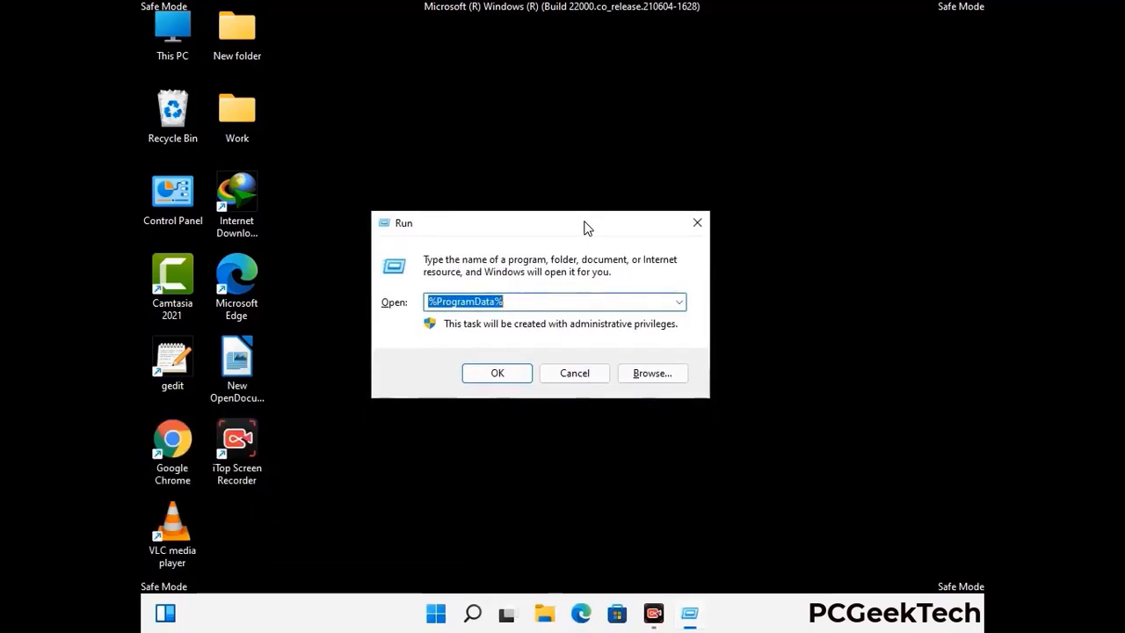
pyautogui.write('%Wi')
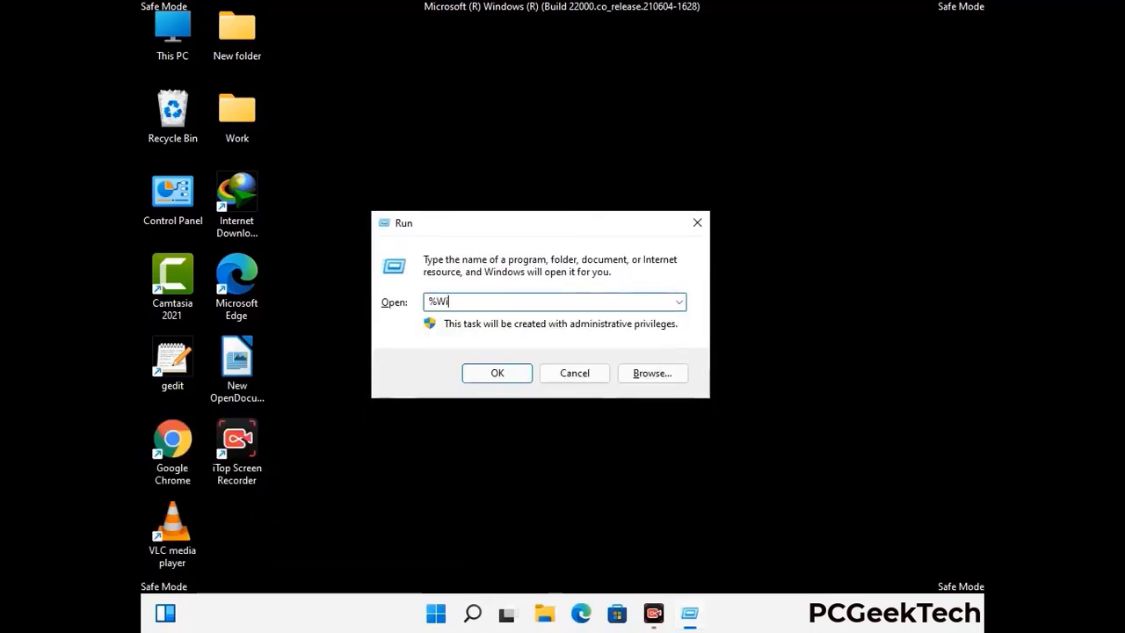
pyautogui.write('nDir%')
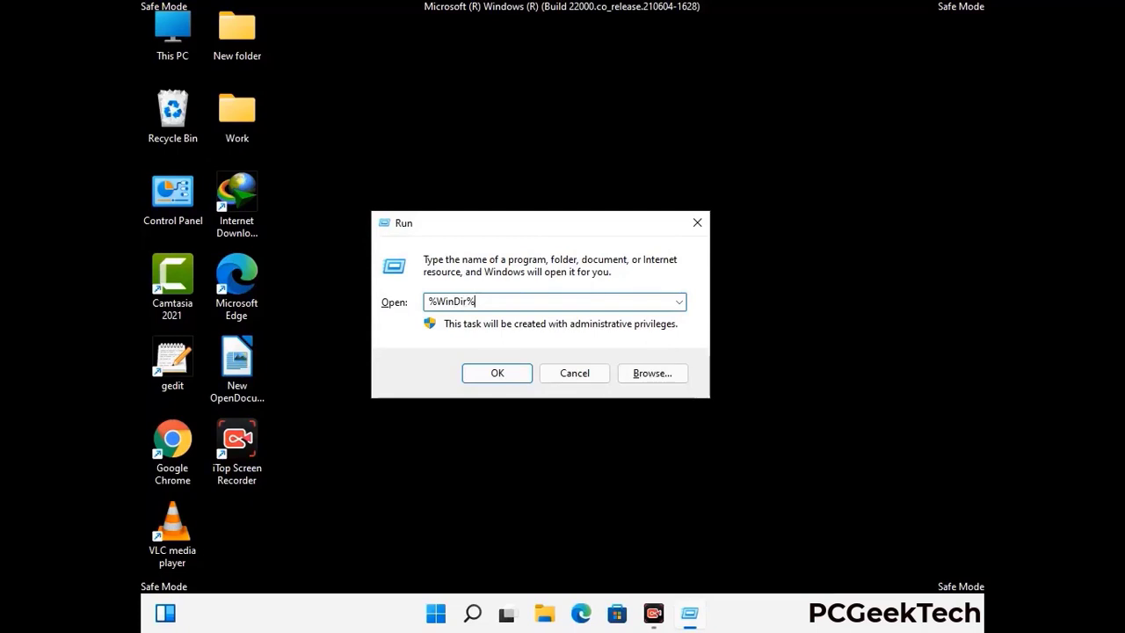
pyautogui.press('Return')
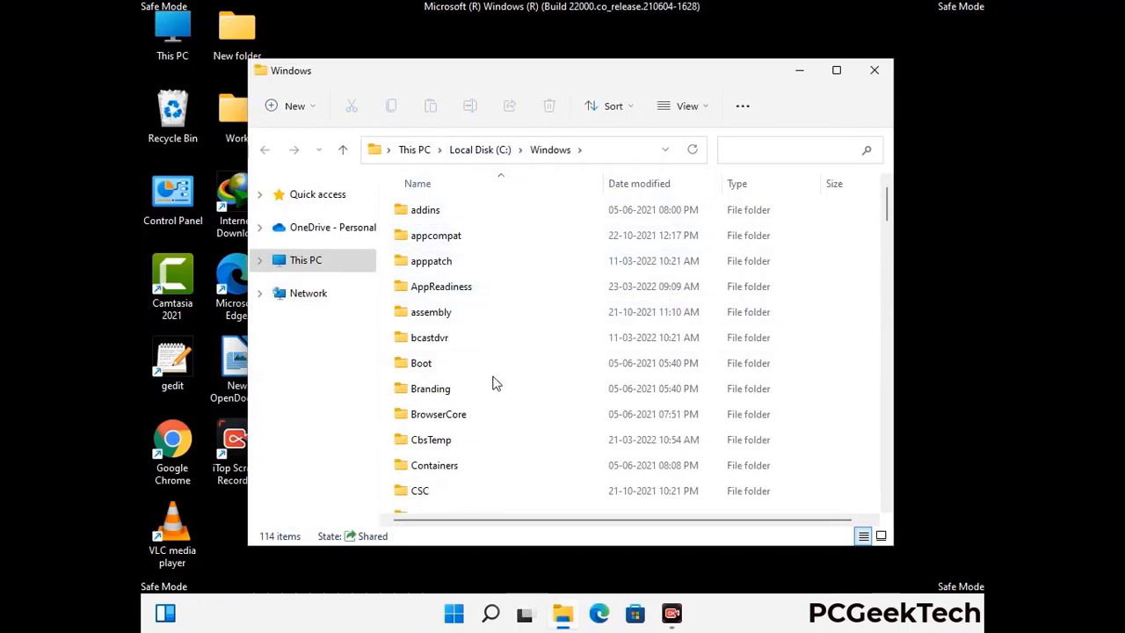
# Browse down and back up through the C:\Windows file list, then close the window
pyautogui.scroll(-1, 493, 388)
pyautogui.scroll(-3, 494, 387)
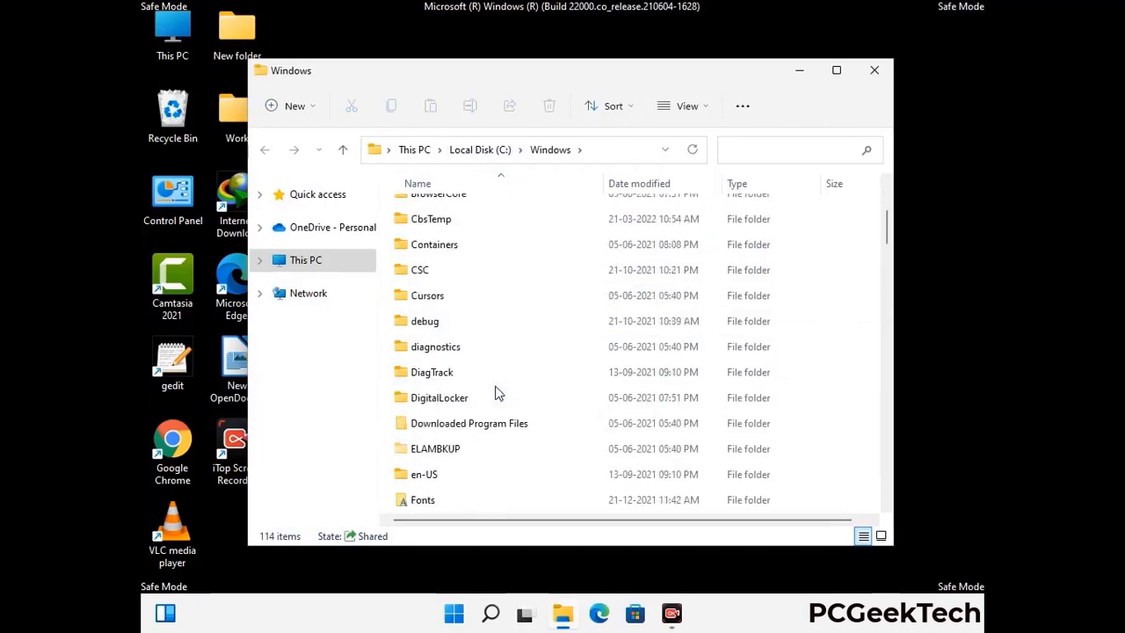
pyautogui.scroll(-5, 494, 396)
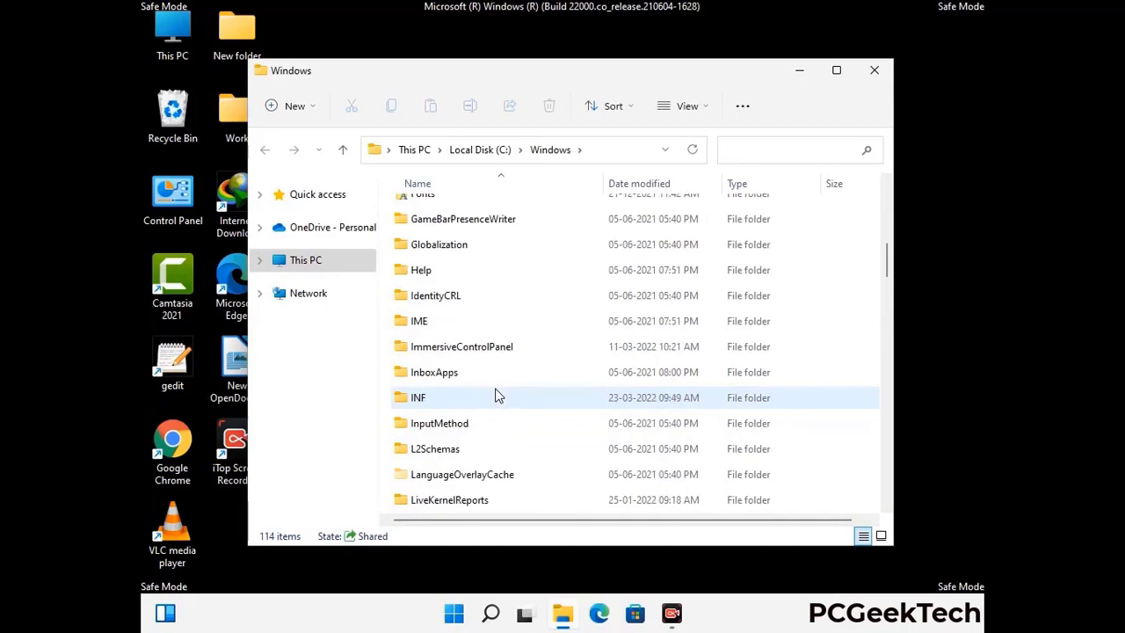
pyautogui.scroll(-4, 495, 397)
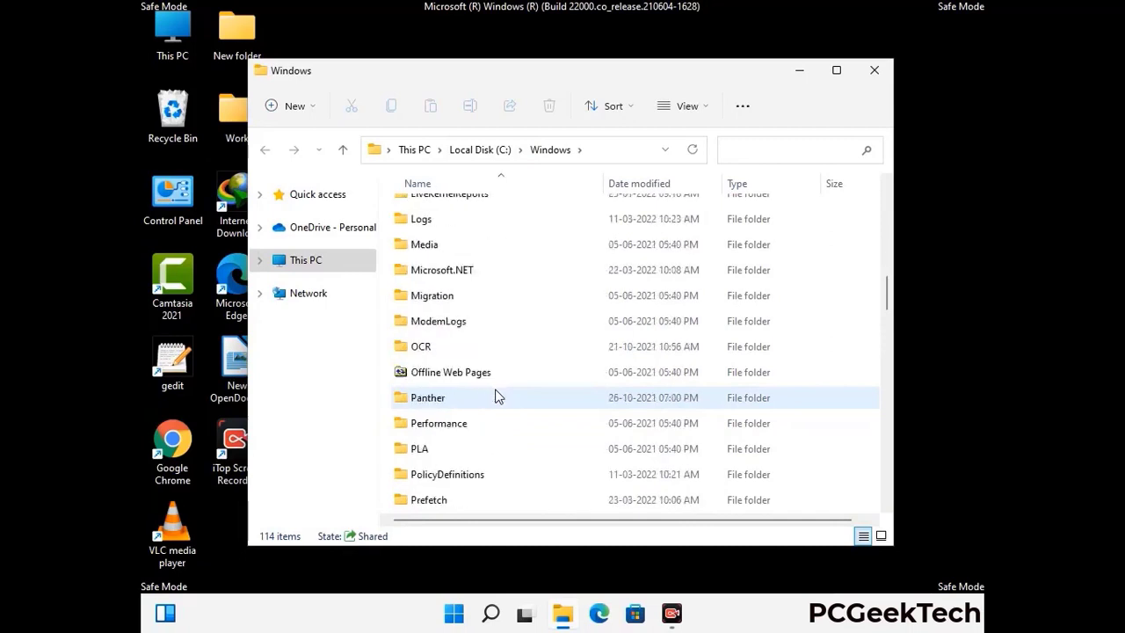
pyautogui.scroll(-6, 495, 396)
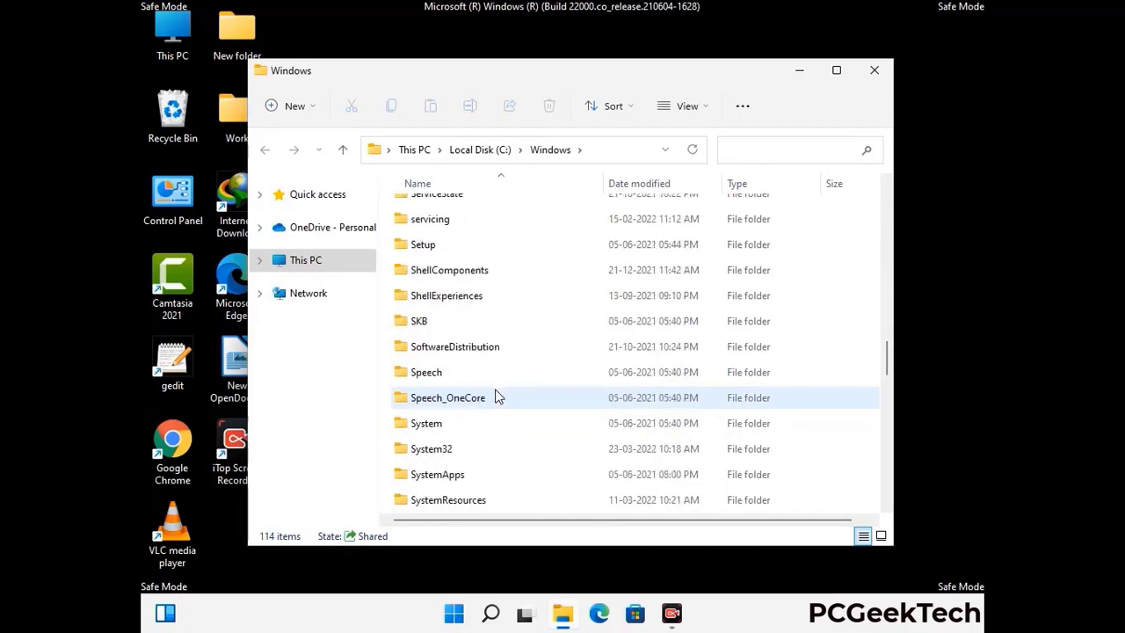
pyautogui.scroll(-7, 495, 396)
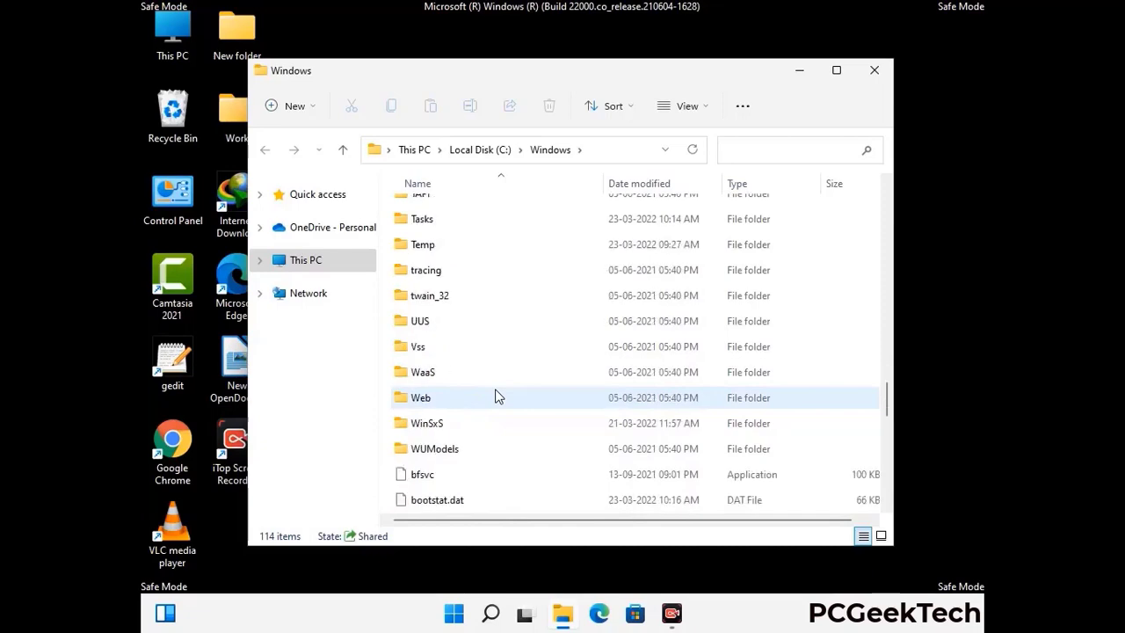
pyautogui.scroll(-8, 494, 397)
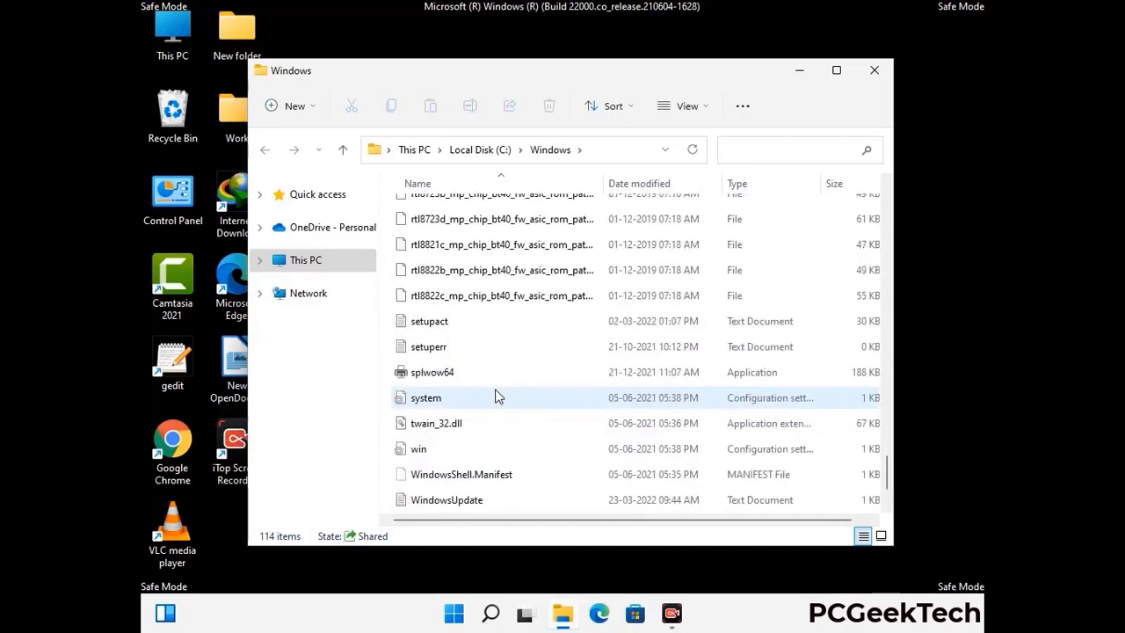
pyautogui.scroll(10, 494, 396)
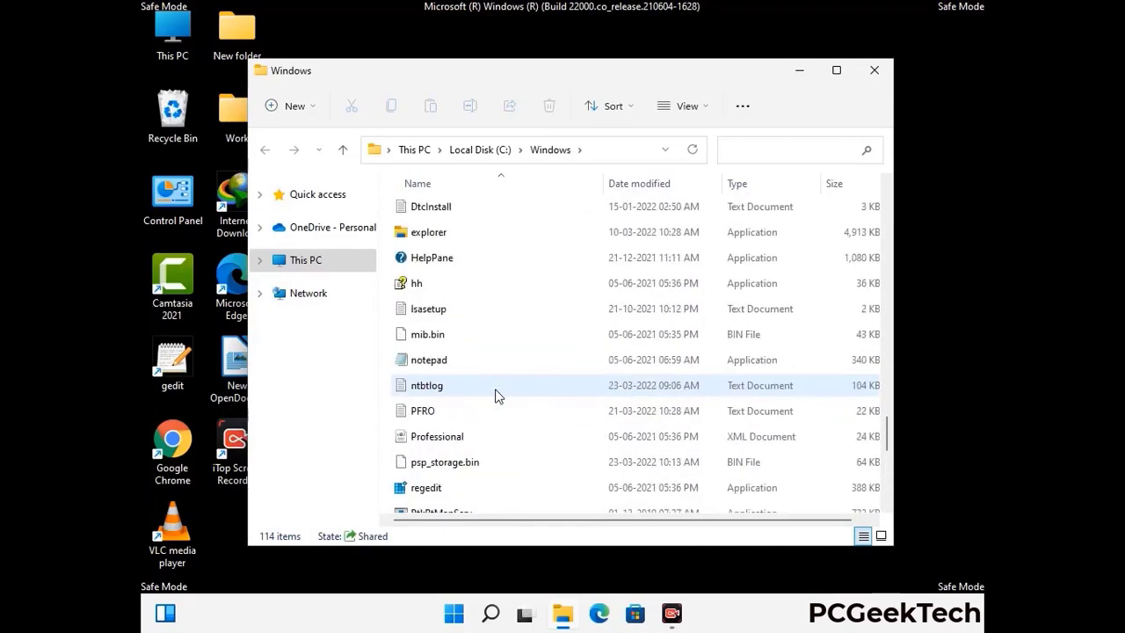
pyautogui.scroll(3, 495, 397)
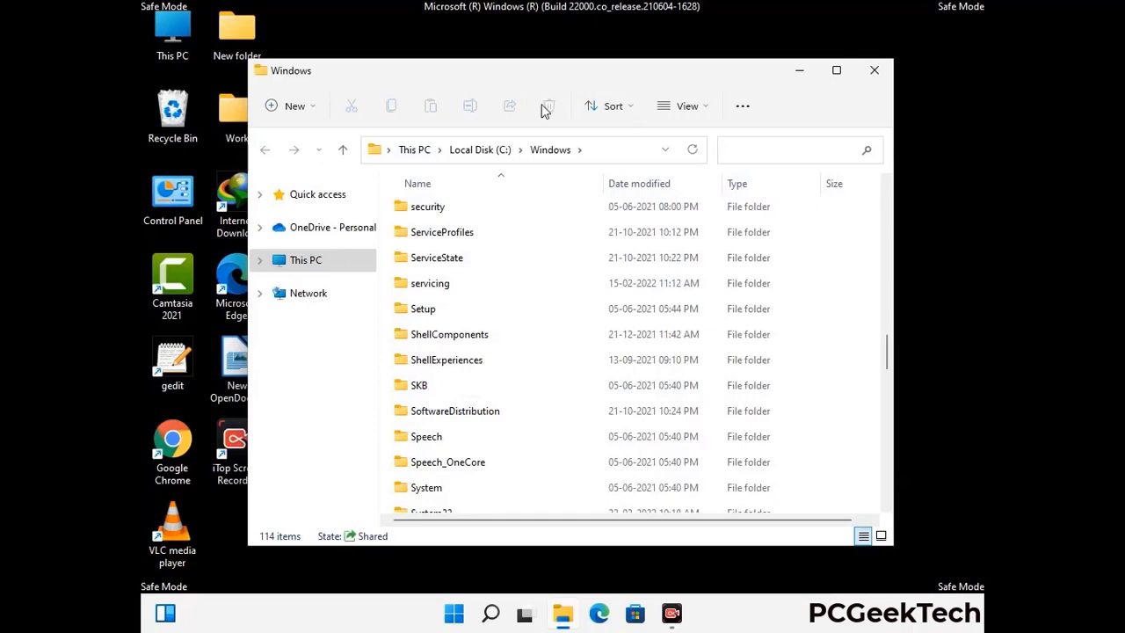
pyautogui.click(882, 75)
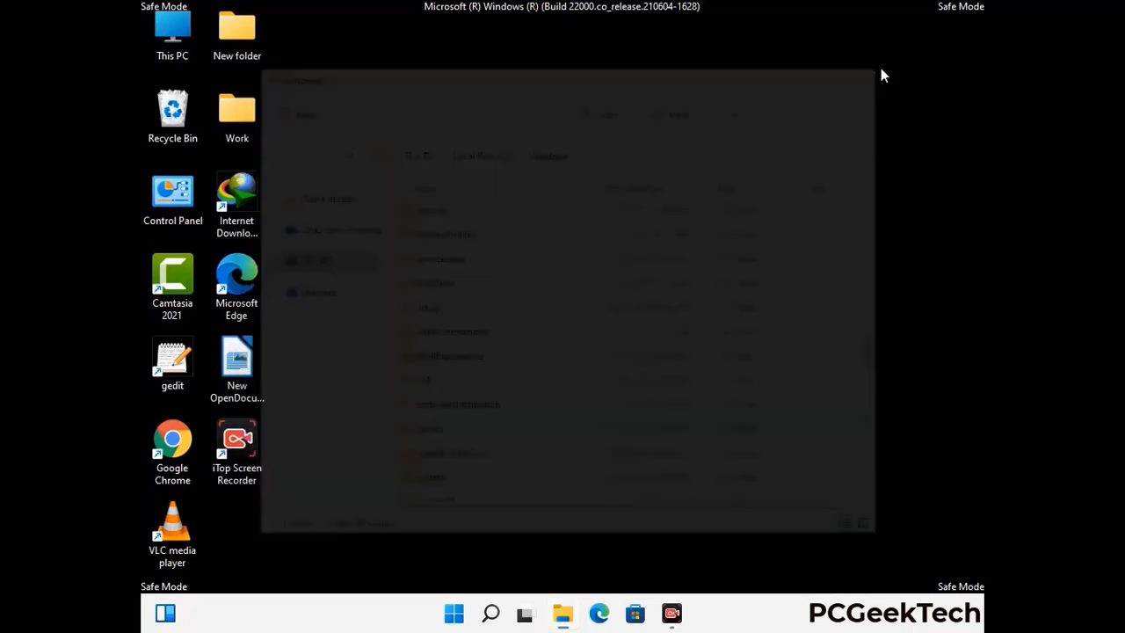
# Open the user's Temp folder by running %temp% from the Run dialog
pyautogui.press('super+r')
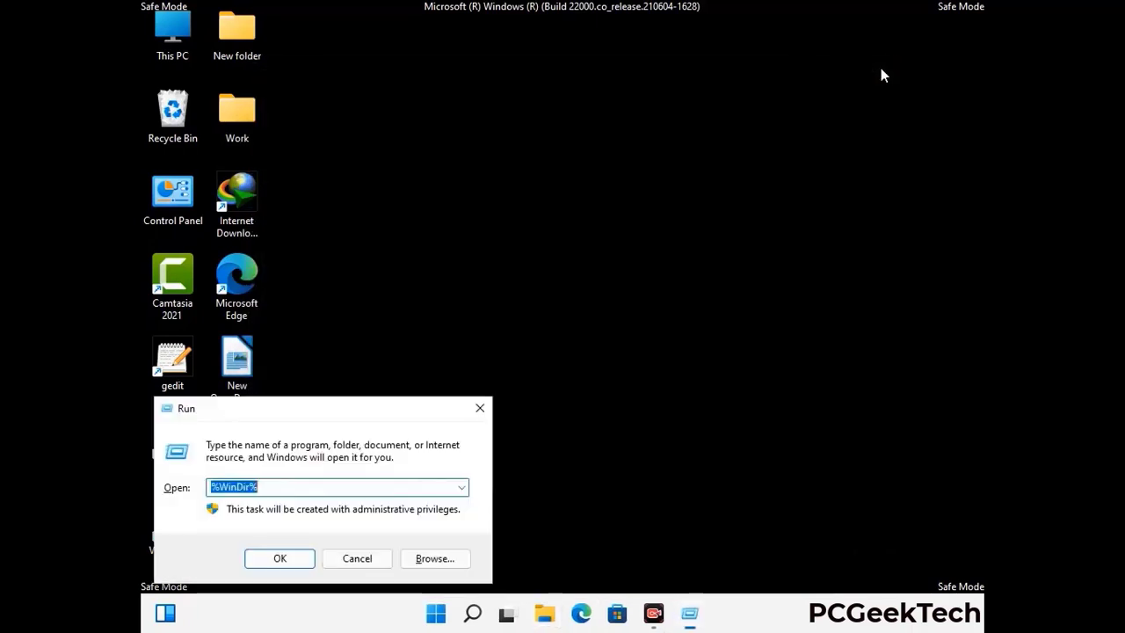
pyautogui.moveTo(372, 411); pyautogui.dragTo(638, 150)
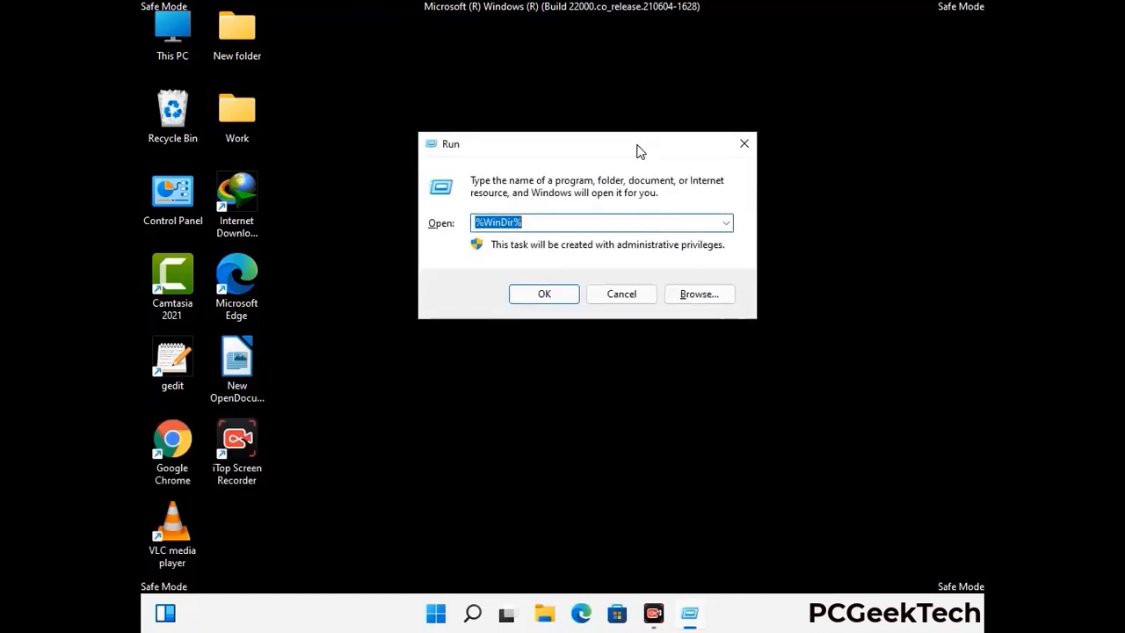
pyautogui.write('%temp%')
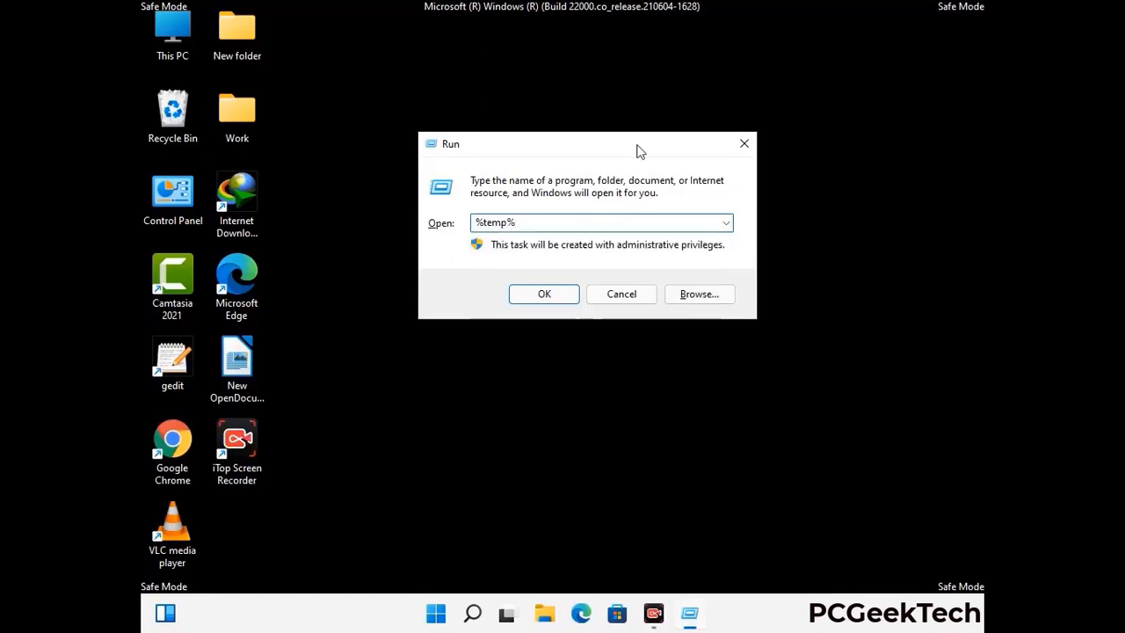
pyautogui.click(564, 293)
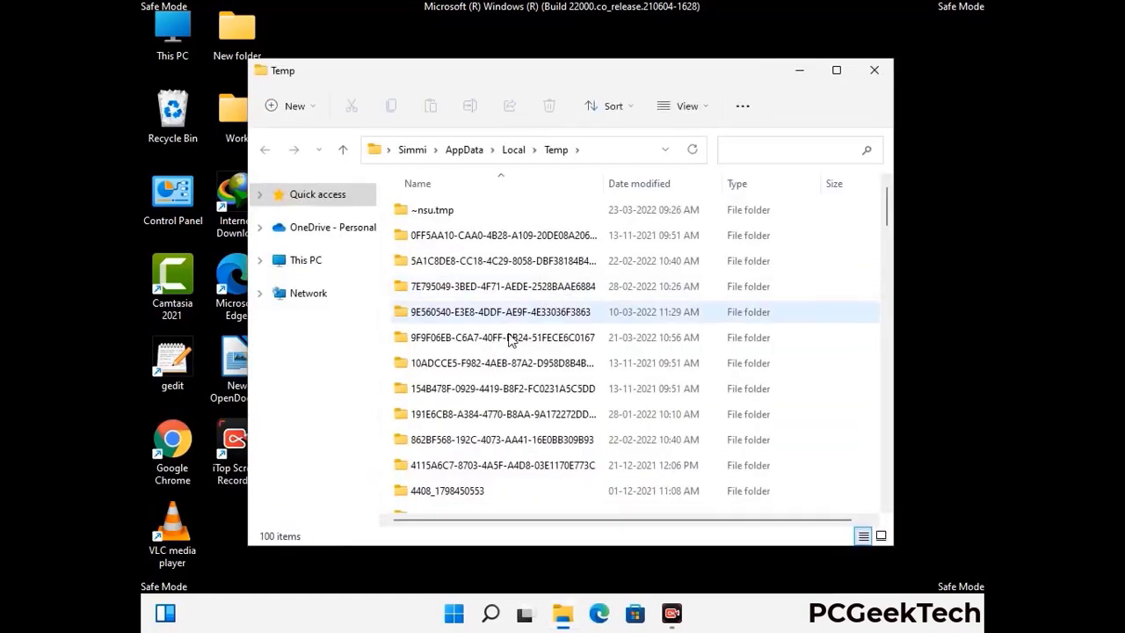
# Delete all 100 items in the Temp folder and close the folder window
pyautogui.click(509, 338)
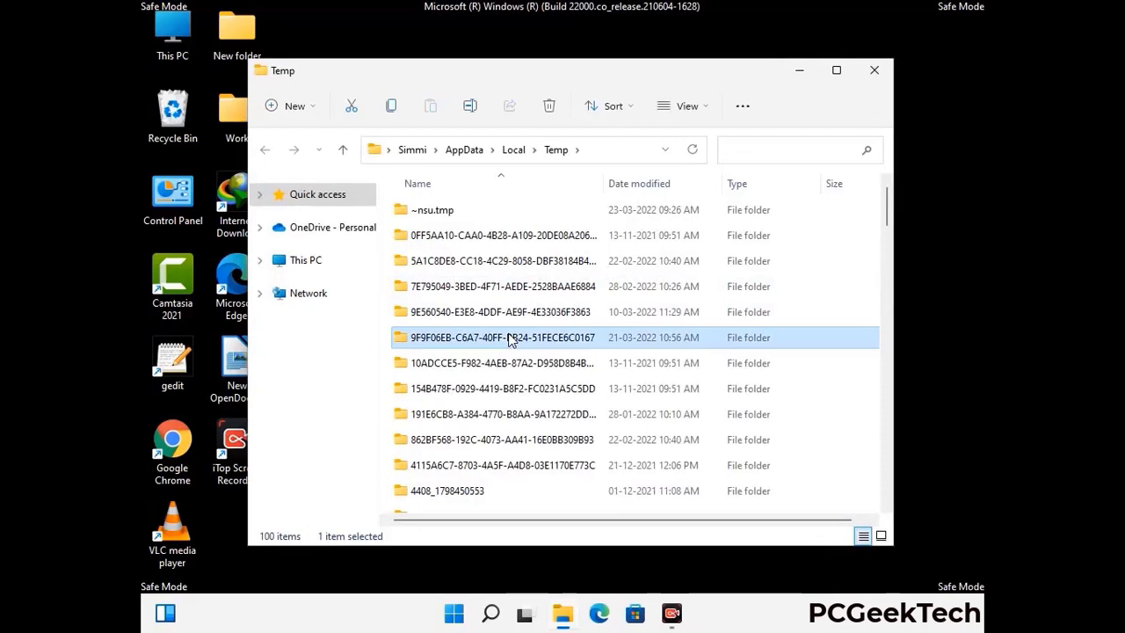
pyautogui.hotkey('ctrl', 'a')
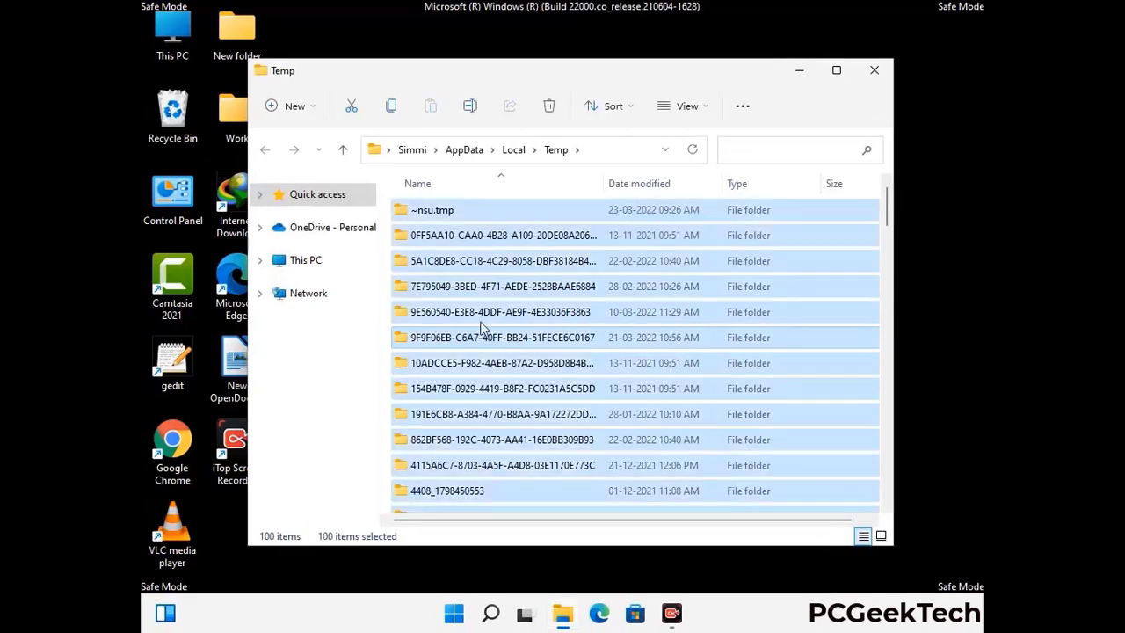
pyautogui.click(551, 106)
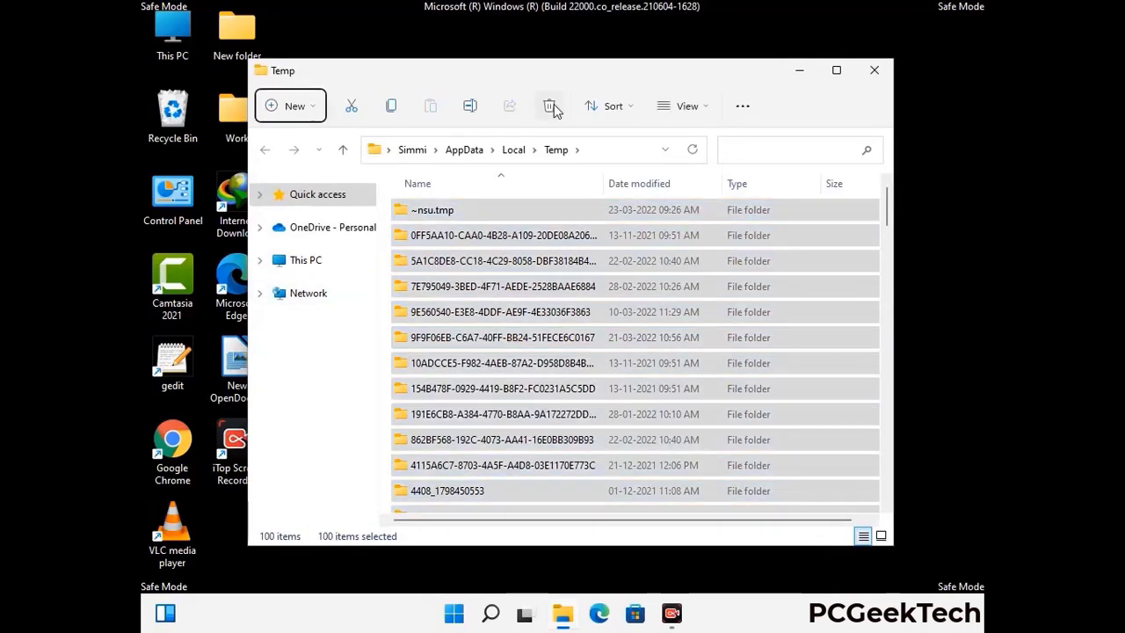
pyautogui.click(874, 69)
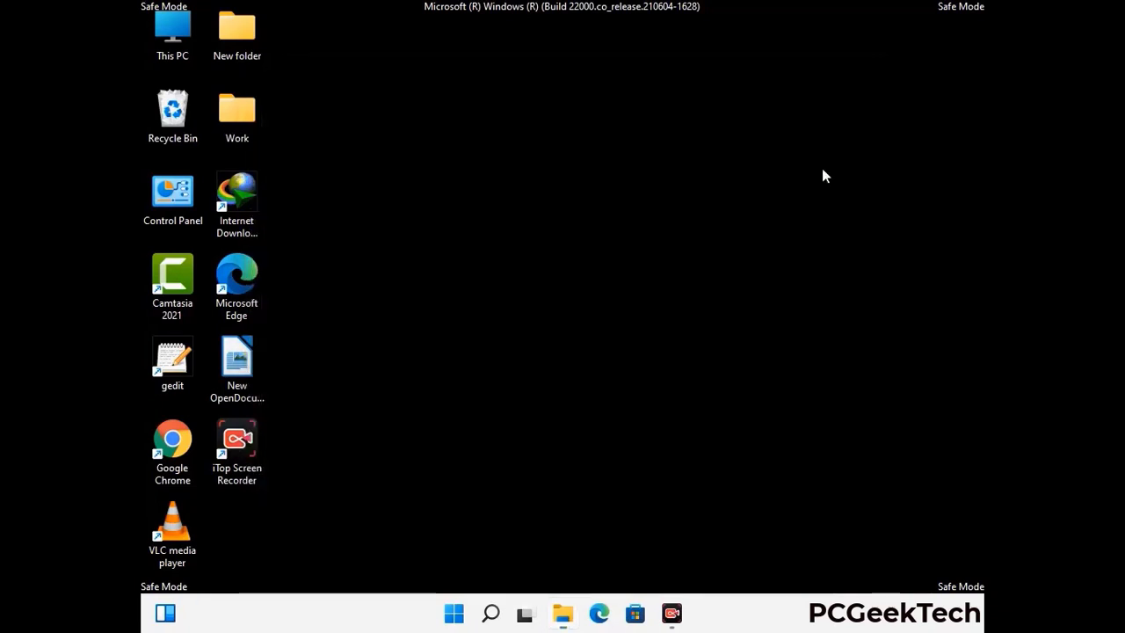
# Open C:\Windows\Temp by running 'temp' from the Run dialog
pyautogui.press('super+r')
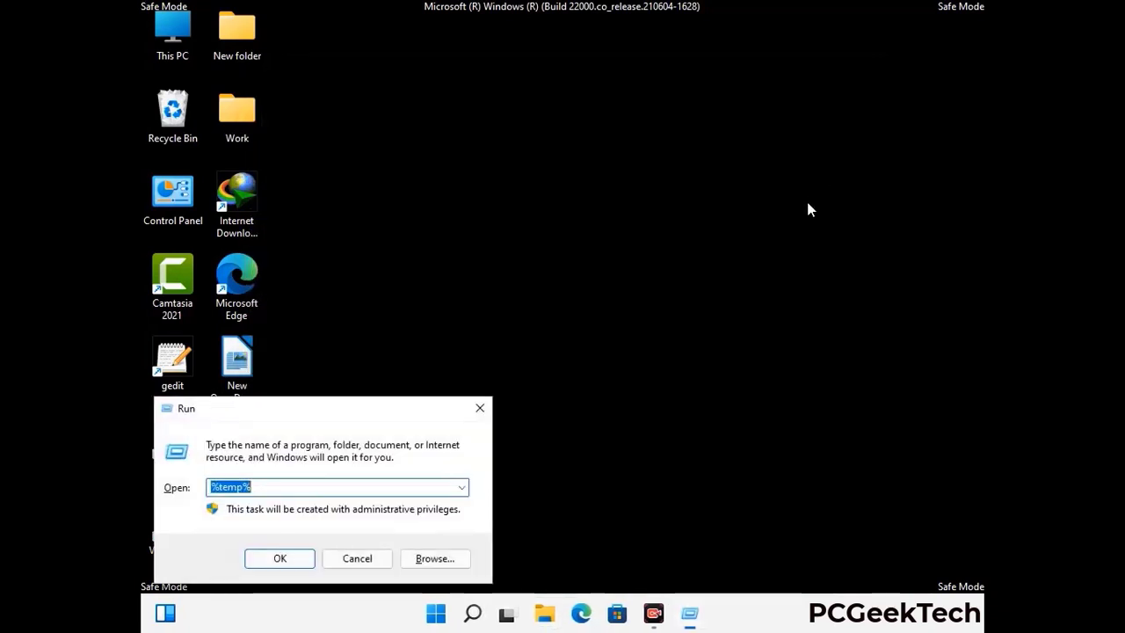
pyautogui.moveTo(380, 400); pyautogui.dragTo(640, 158)
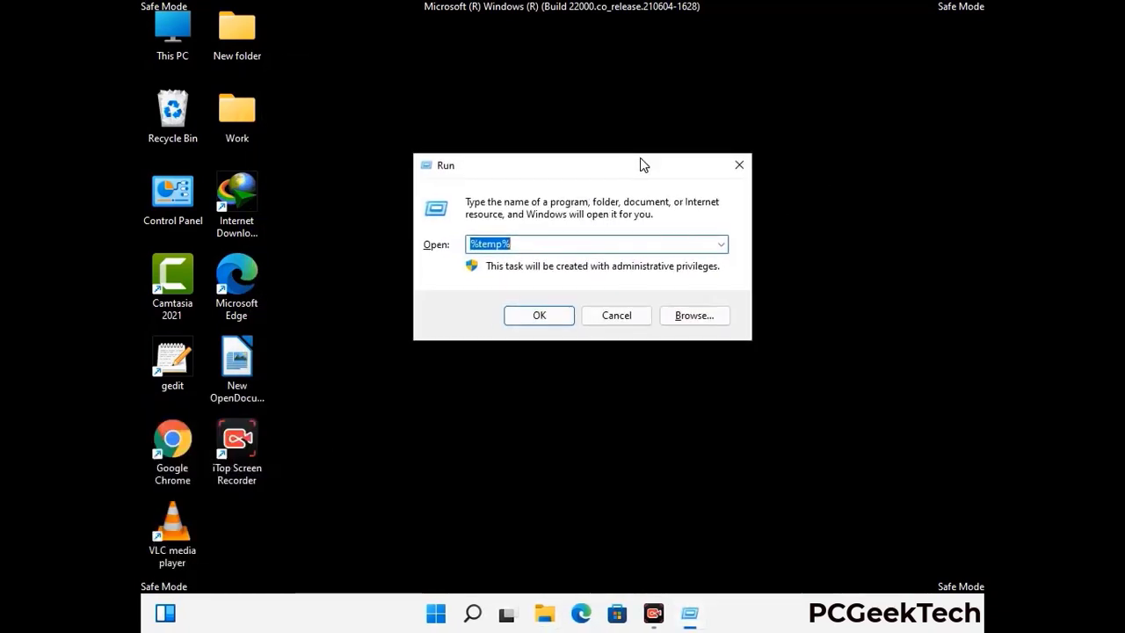
pyautogui.write('temp')
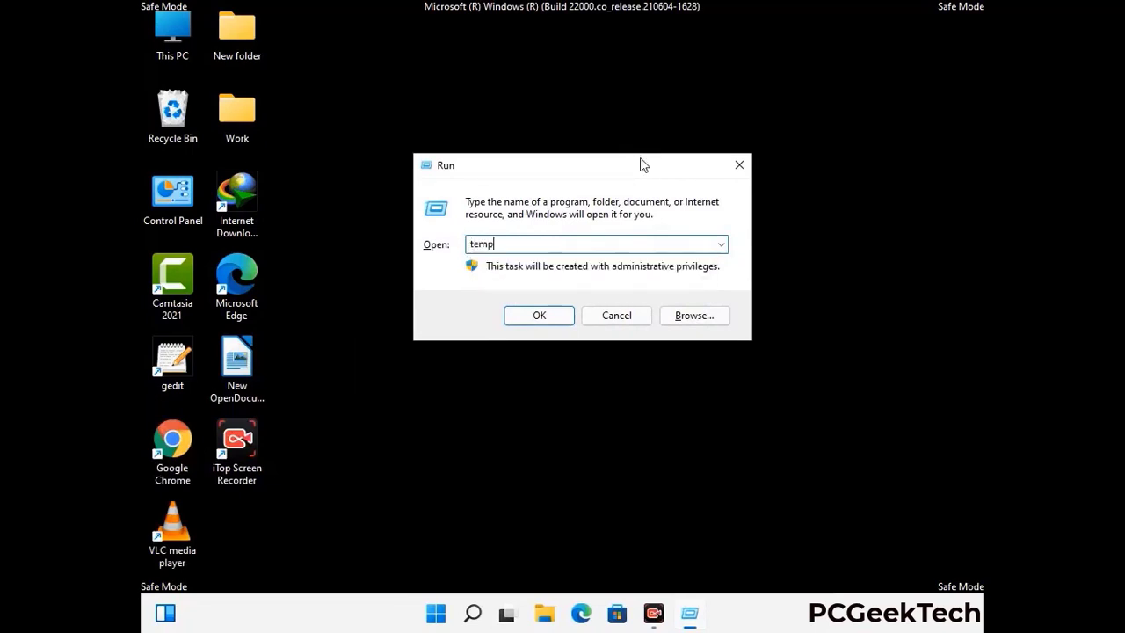
pyautogui.press('Return')
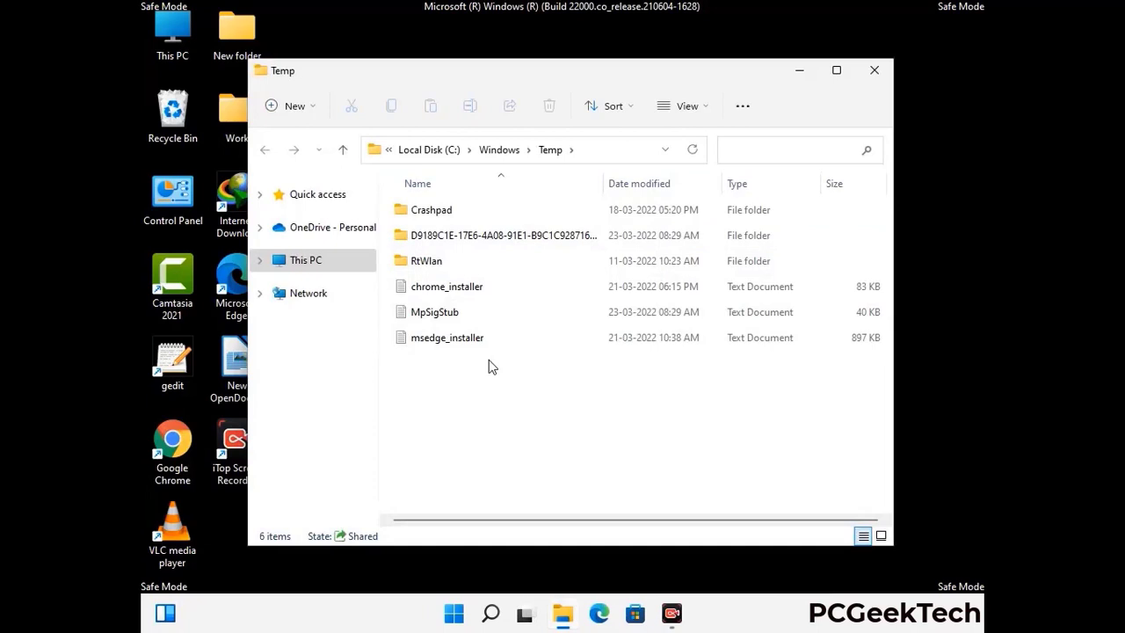
# Delete all six items in C:\Windows\Temp and close the window
pyautogui.hotkey('ctrl', 'a')
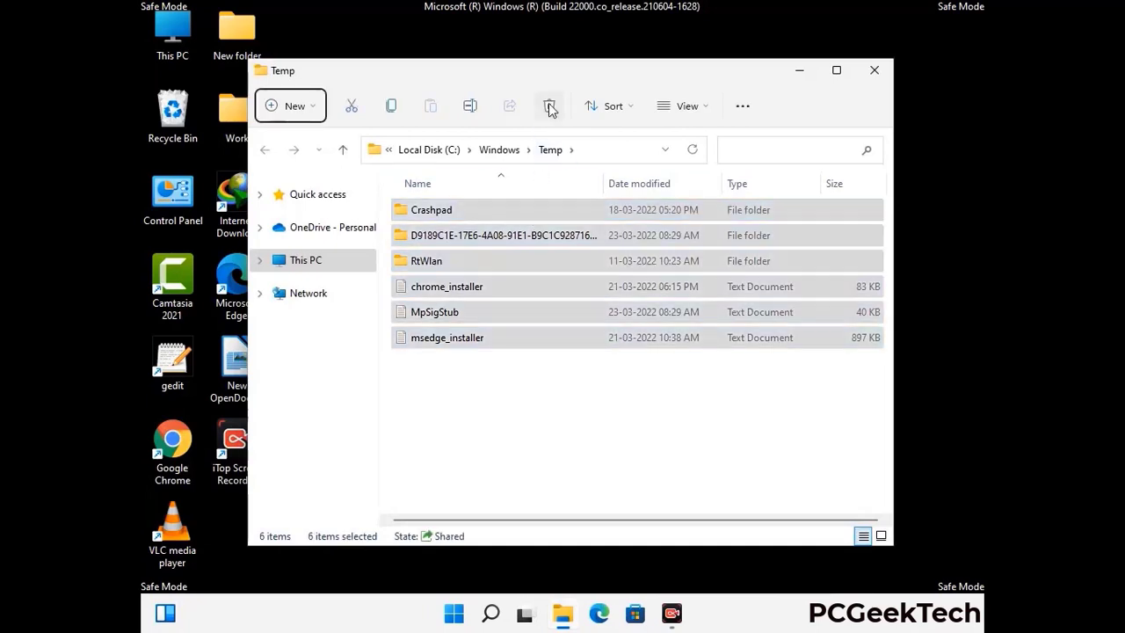
pyautogui.click(549, 107)
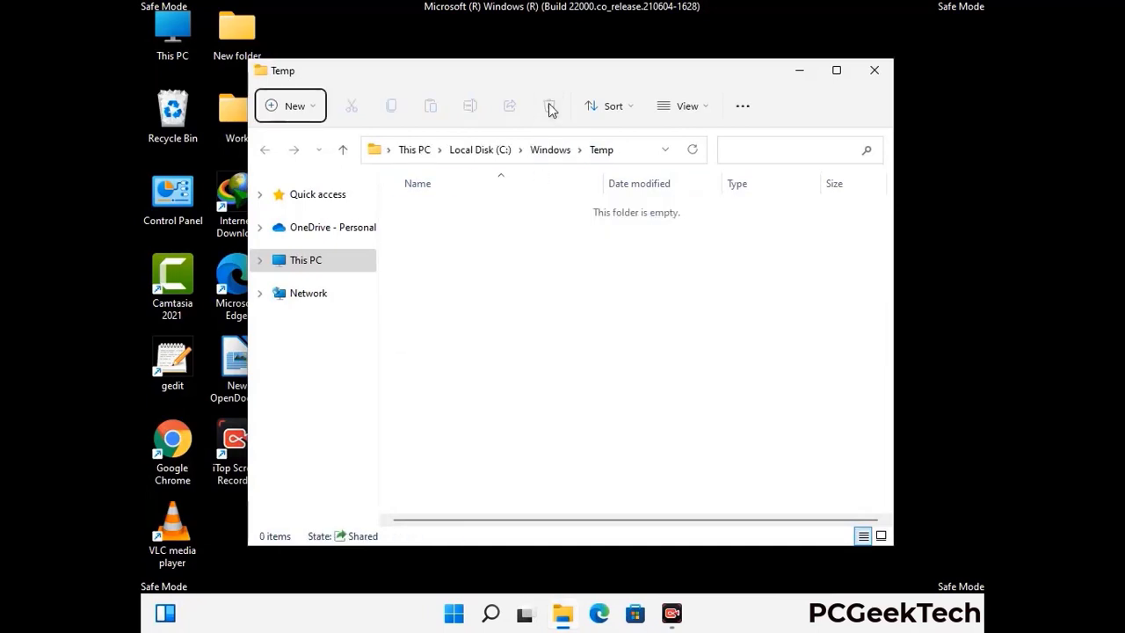
pyautogui.click(877, 74)
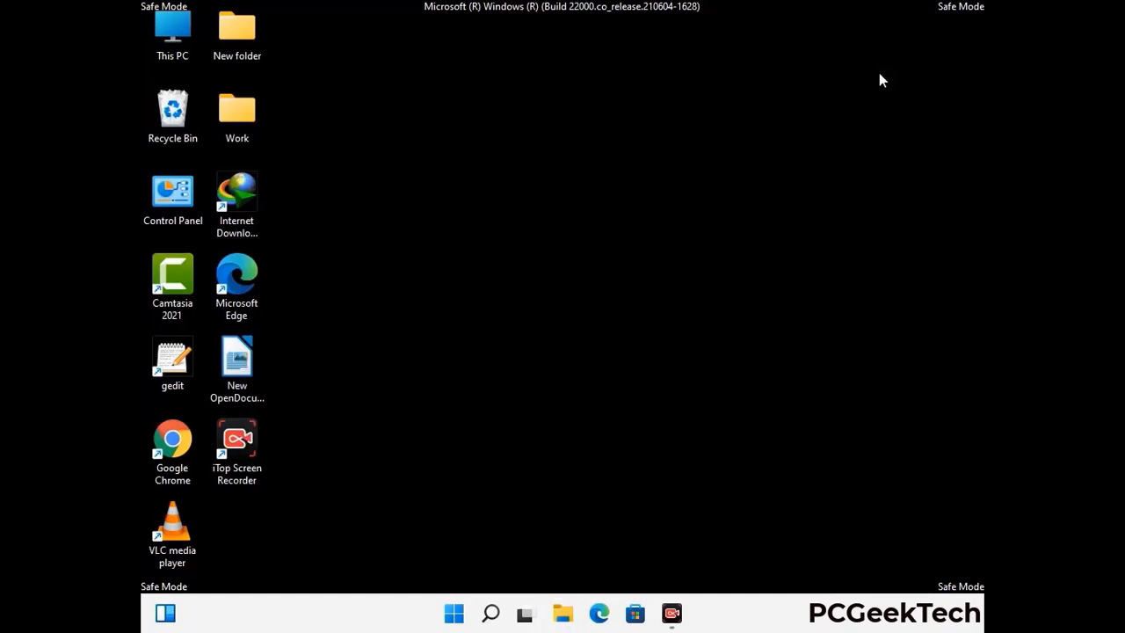
# Launch Registry Editor by running regedit
pyautogui.press('super+r')
pyautogui.moveTo(339, 410); pyautogui.dragTo(585, 141)
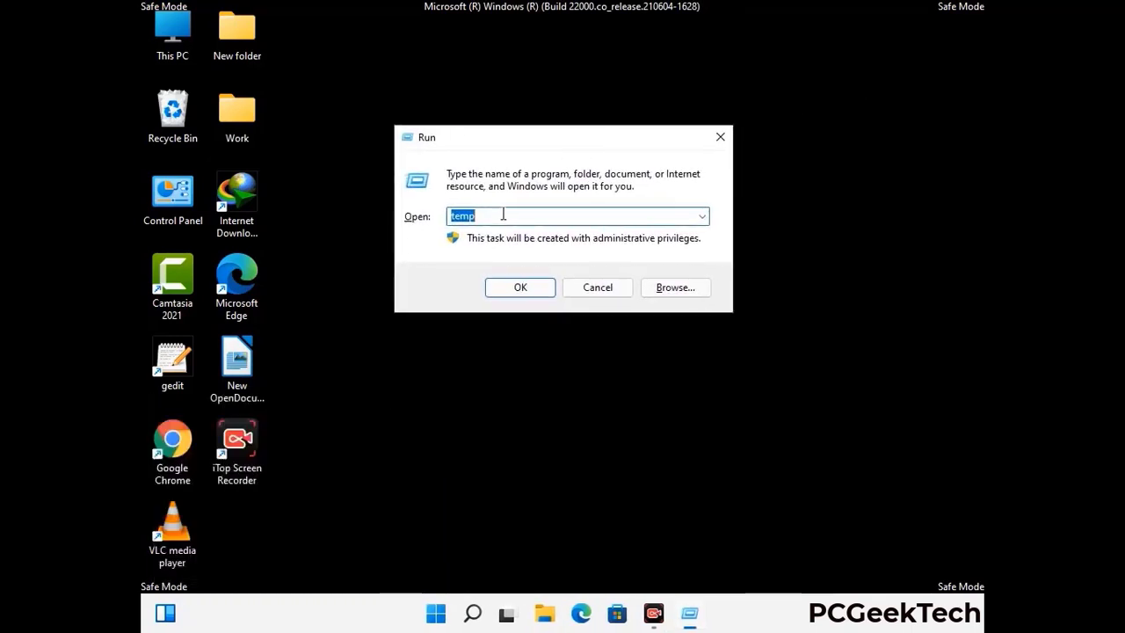
pyautogui.write('regedit')
pyautogui.press('Return')
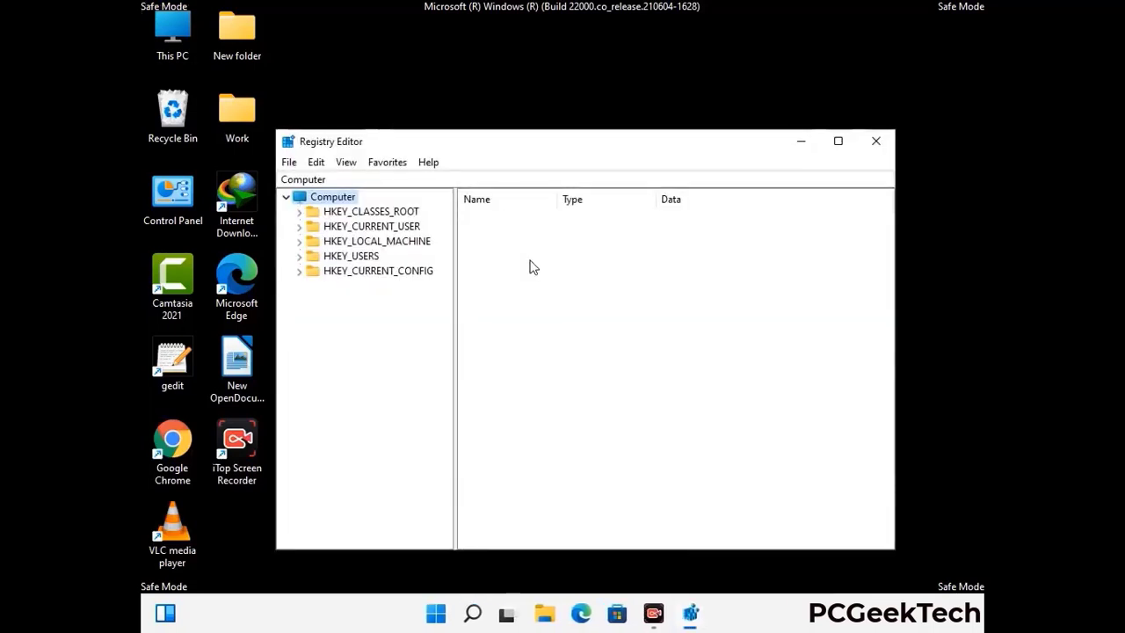
# Expand HKEY_CURRENT_USER > Software > Microsoft in the registry tree
pyautogui.click(377, 241)
pyautogui.click(298, 225)
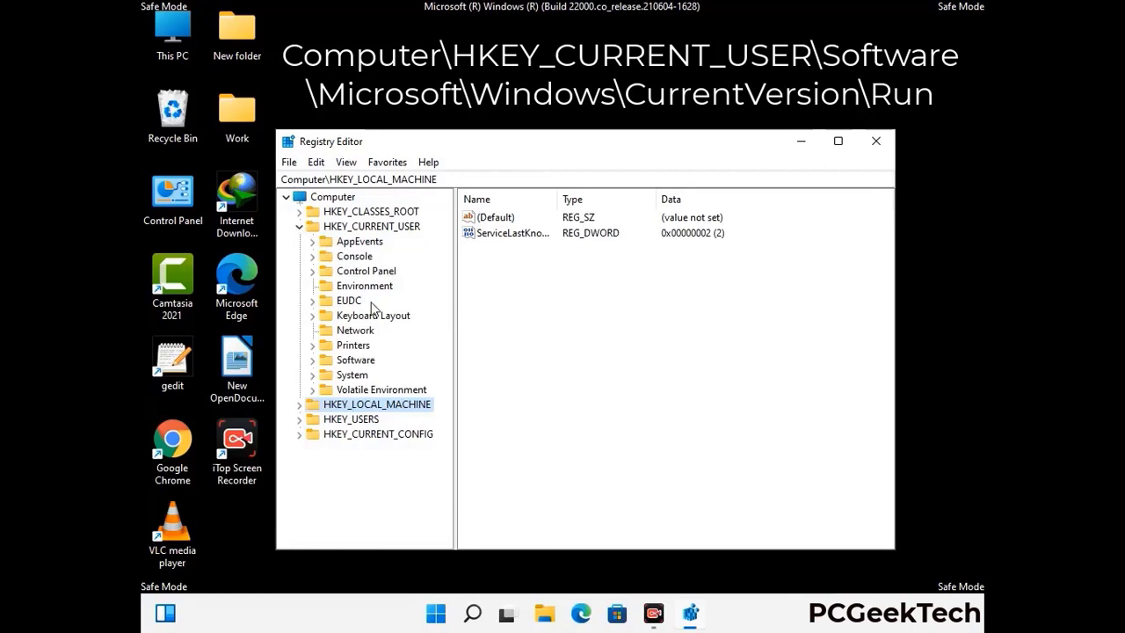
pyautogui.click(352, 364)
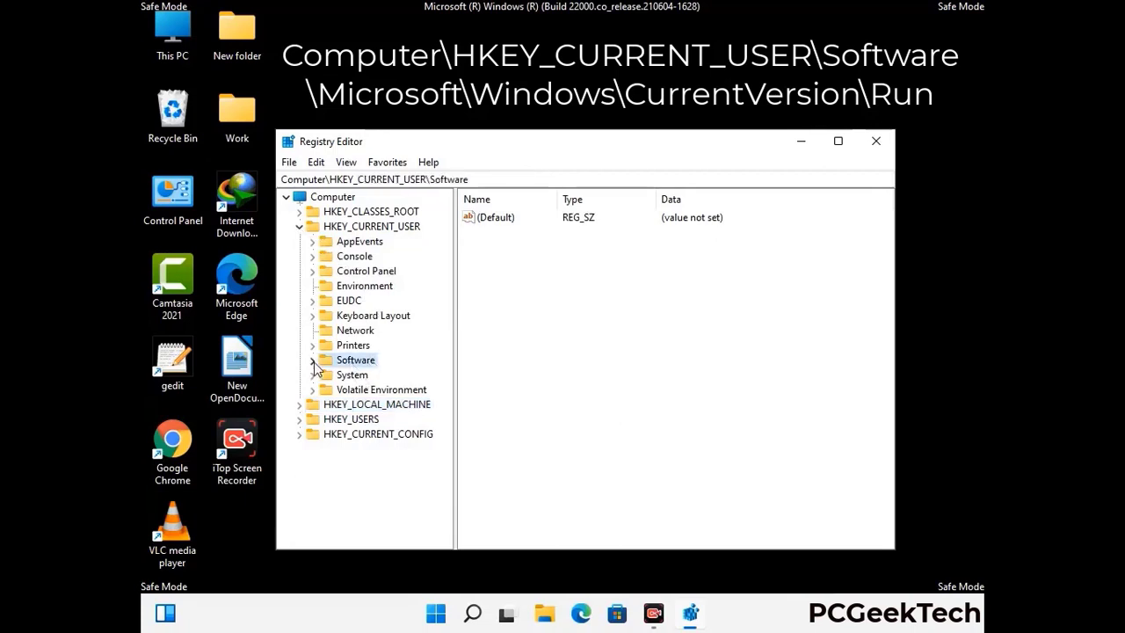
pyautogui.click(311, 362)
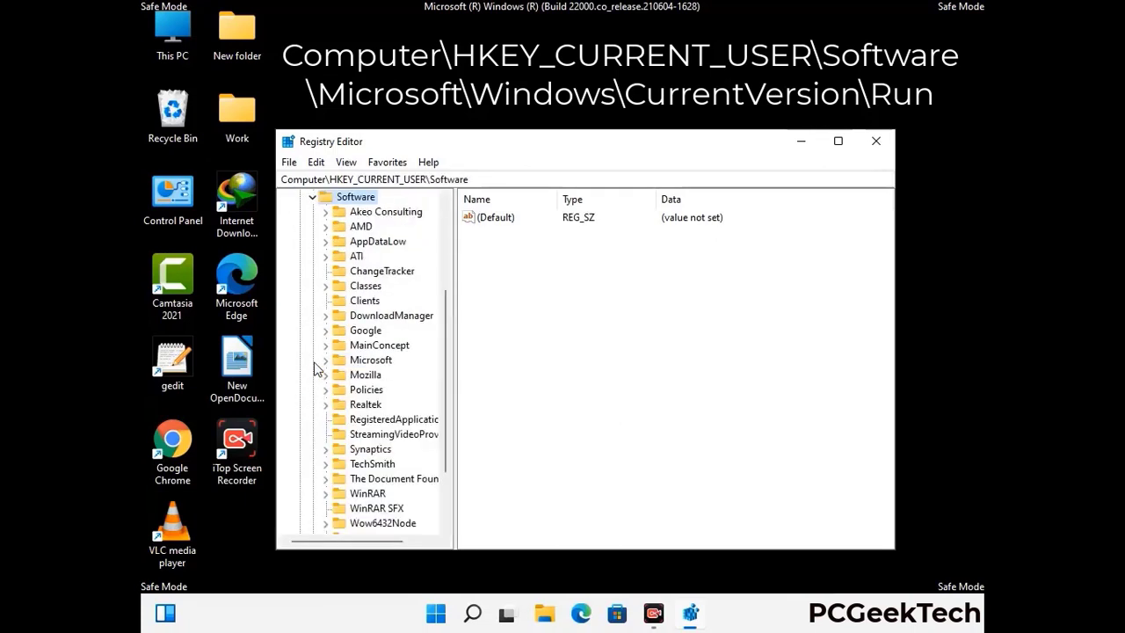
pyautogui.doubleClick(367, 364)
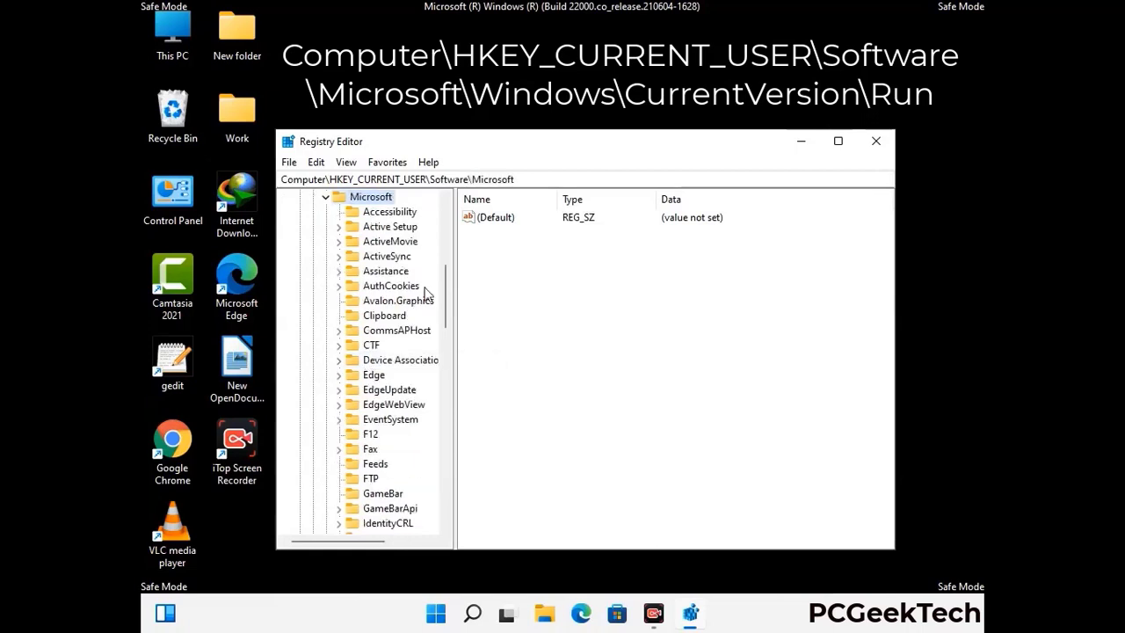
# Navigate through Windows > CurrentVersion and select the Run key to show its startup entries
pyautogui.scroll(-2, 406, 384)
pyautogui.scroll(-2, 406, 384)
pyautogui.scroll(-1, 406, 384)
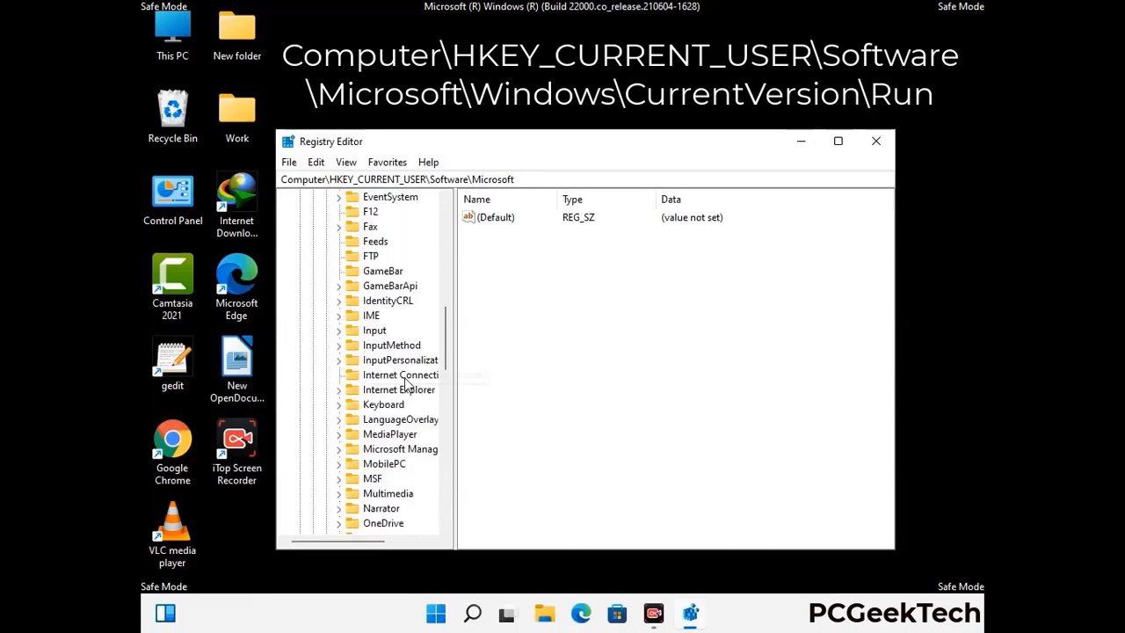
pyautogui.scroll(-2, 406, 384)
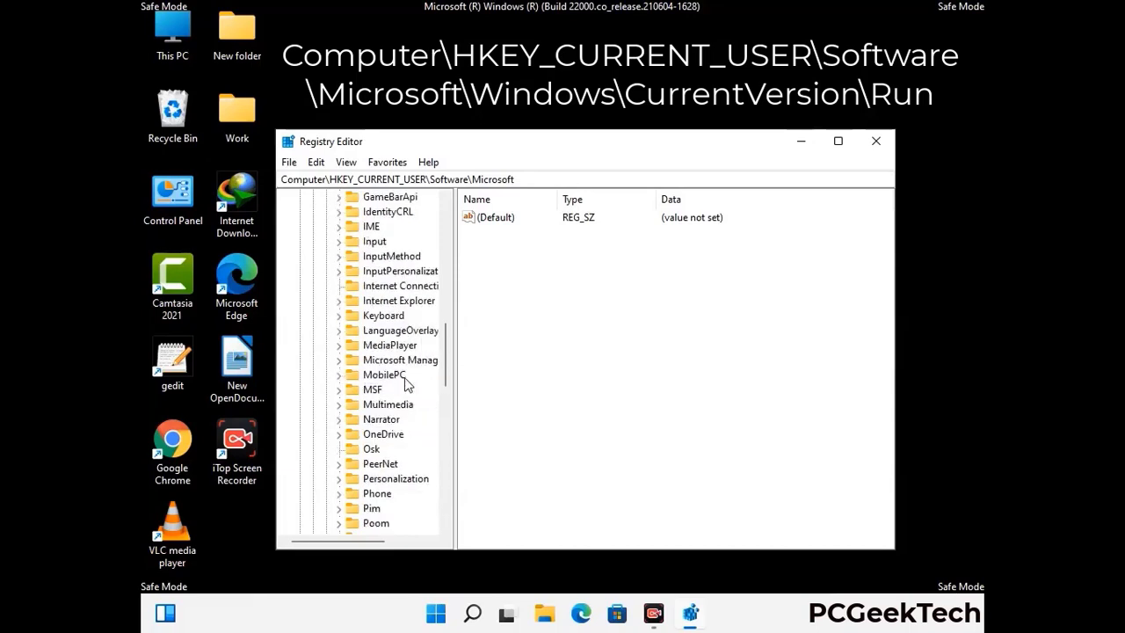
pyautogui.scroll(-7, 406, 384)
pyautogui.scroll(-3, 406, 384)
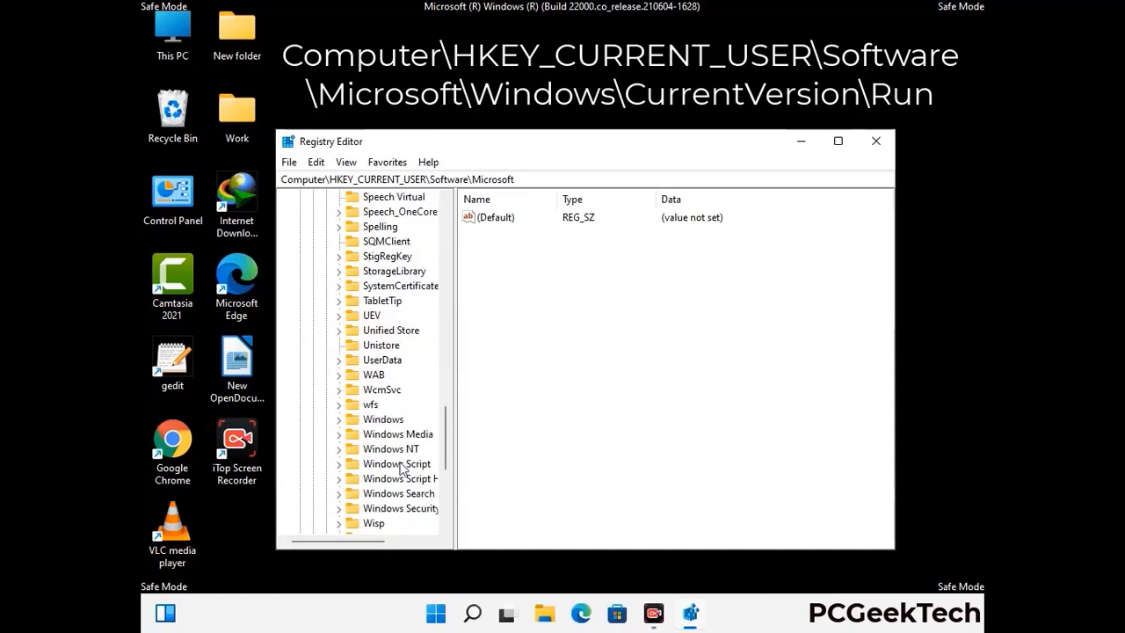
pyautogui.doubleClick(395, 420)
pyautogui.scroll(-1, 408, 411)
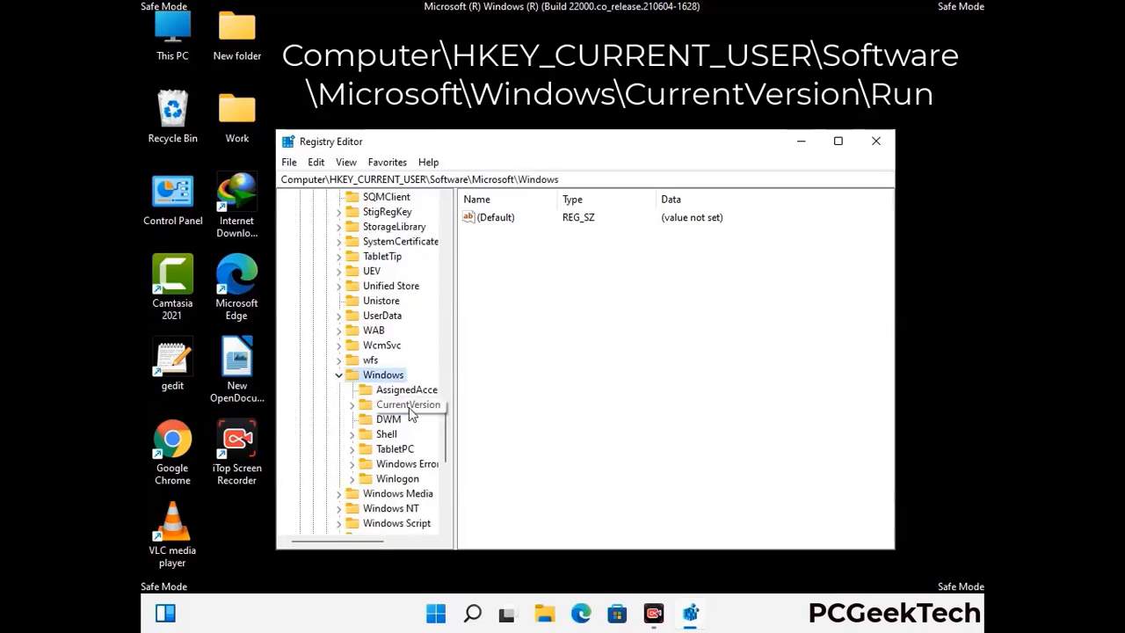
pyautogui.doubleClick(409, 411)
pyautogui.scroll(-5, 406, 387)
pyautogui.scroll(-4, 402, 383)
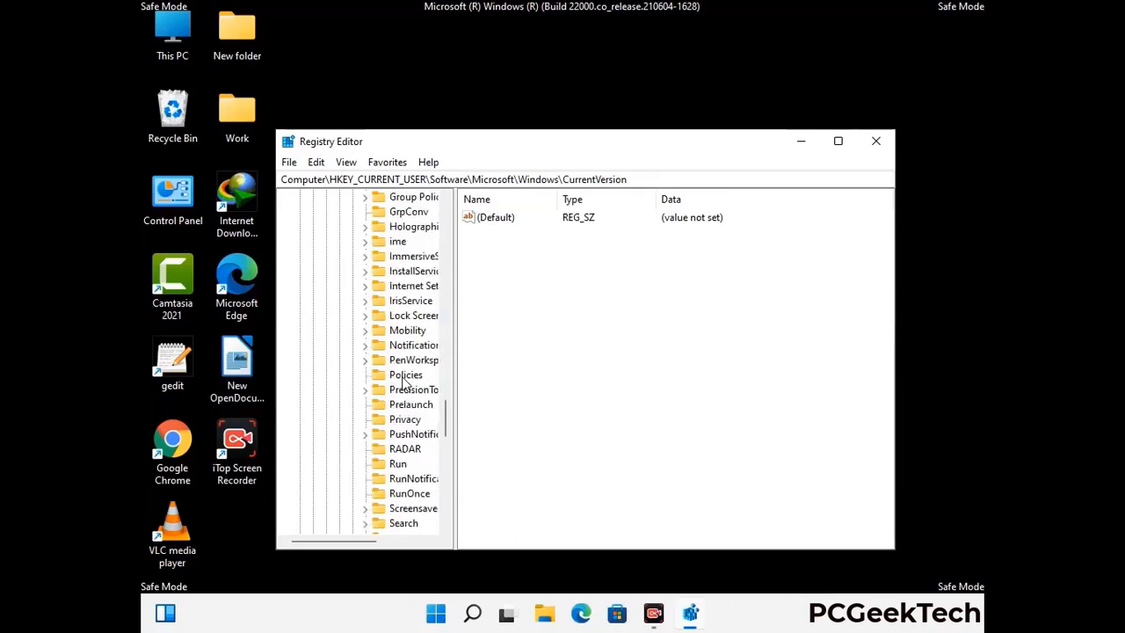
pyautogui.scroll(-1, 404, 380)
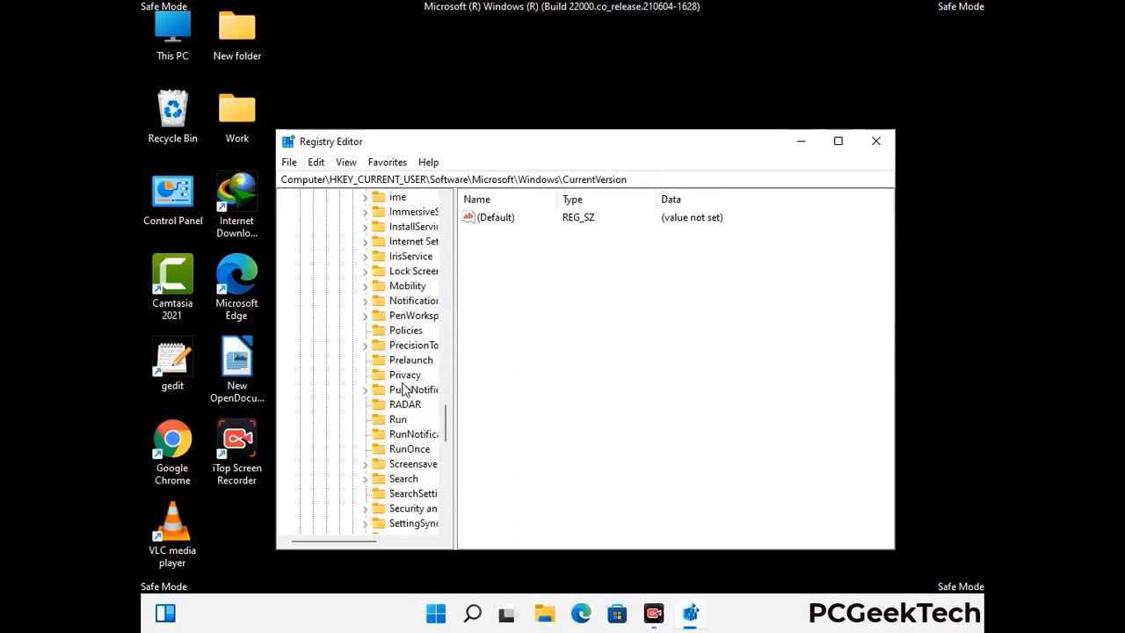
pyautogui.click(399, 421)
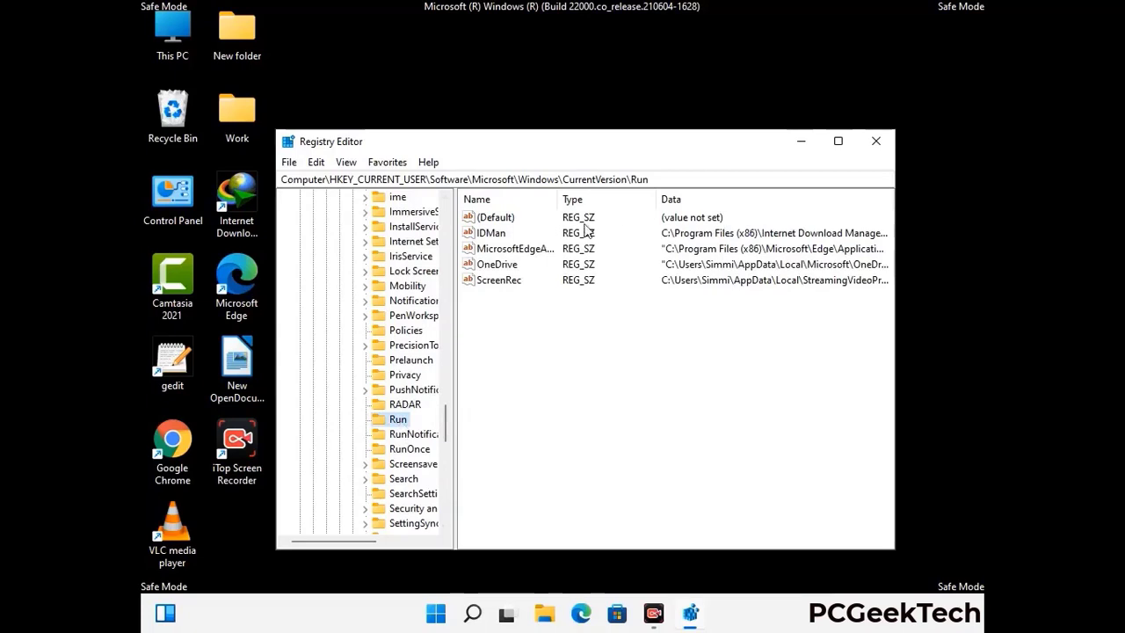
# Delete the ScreenRec value from the Run key and confirm the deletion
pyautogui.click(498, 282)
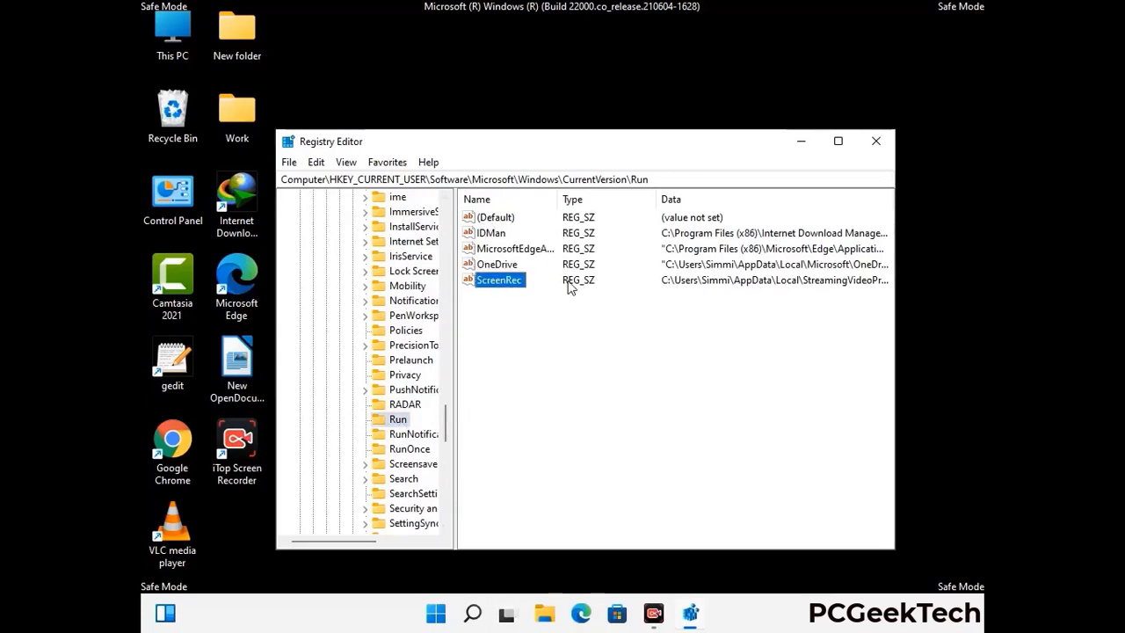
pyautogui.click(525, 281)
pyautogui.click(508, 282)
pyautogui.rightClick(508, 285)
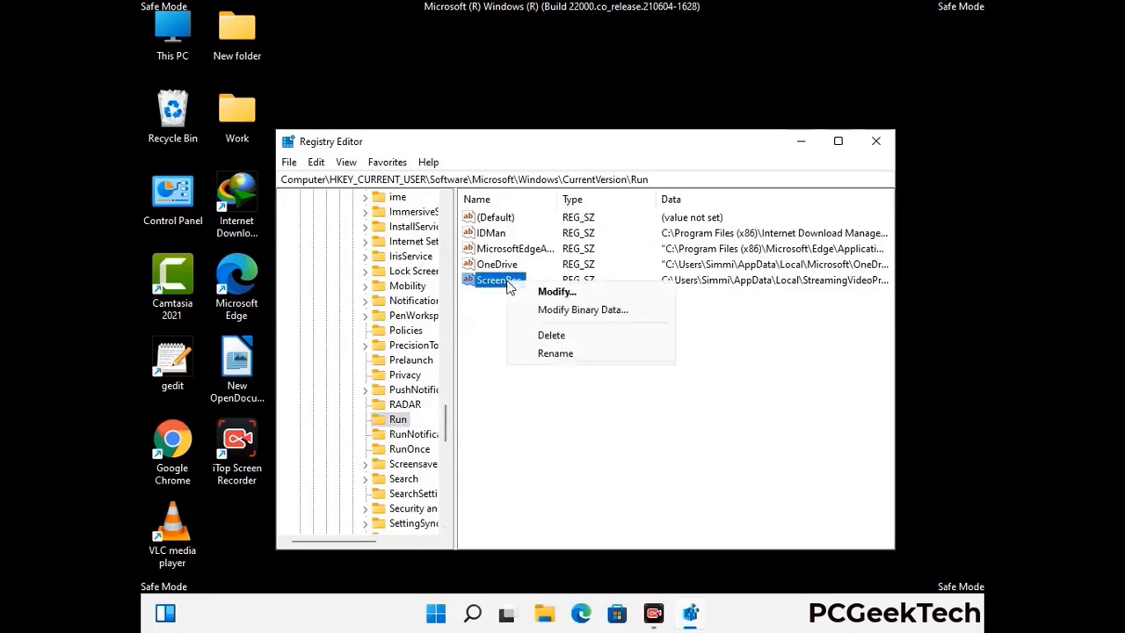
pyautogui.click(540, 335)
pyautogui.click(687, 306)
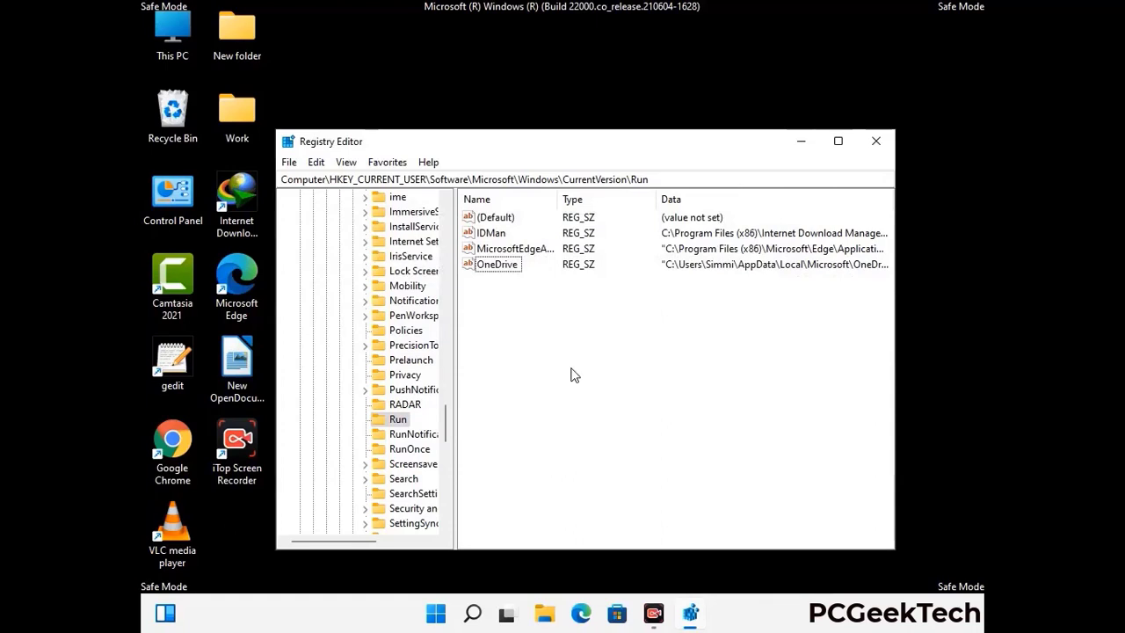
pyautogui.hotkey('ctrl', 'f')
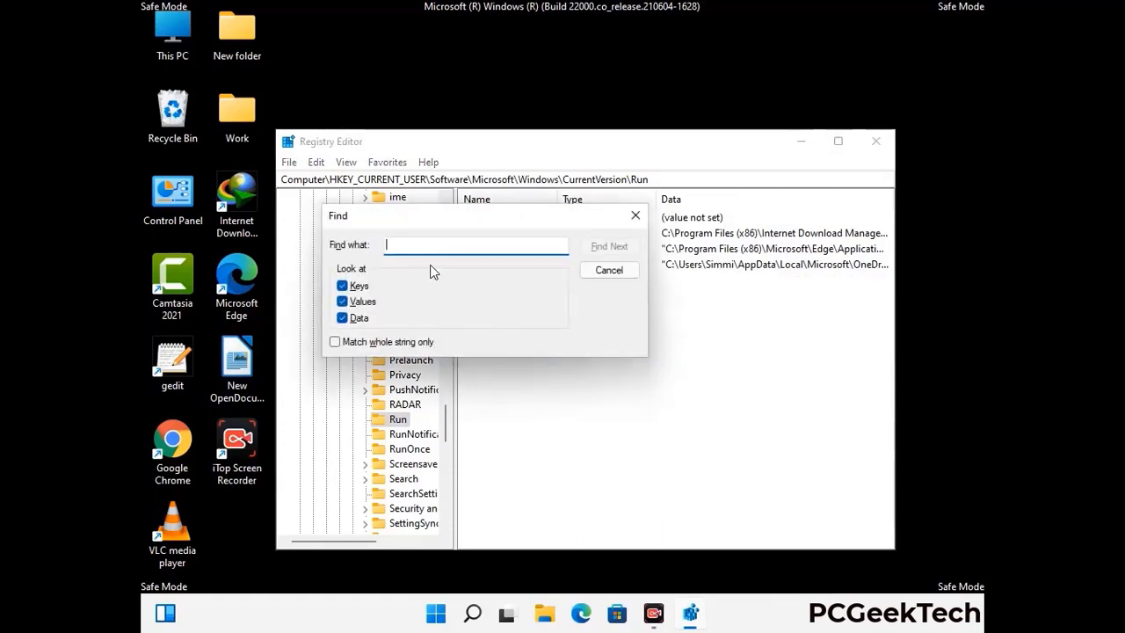
pyautogui.write('Virus Name')
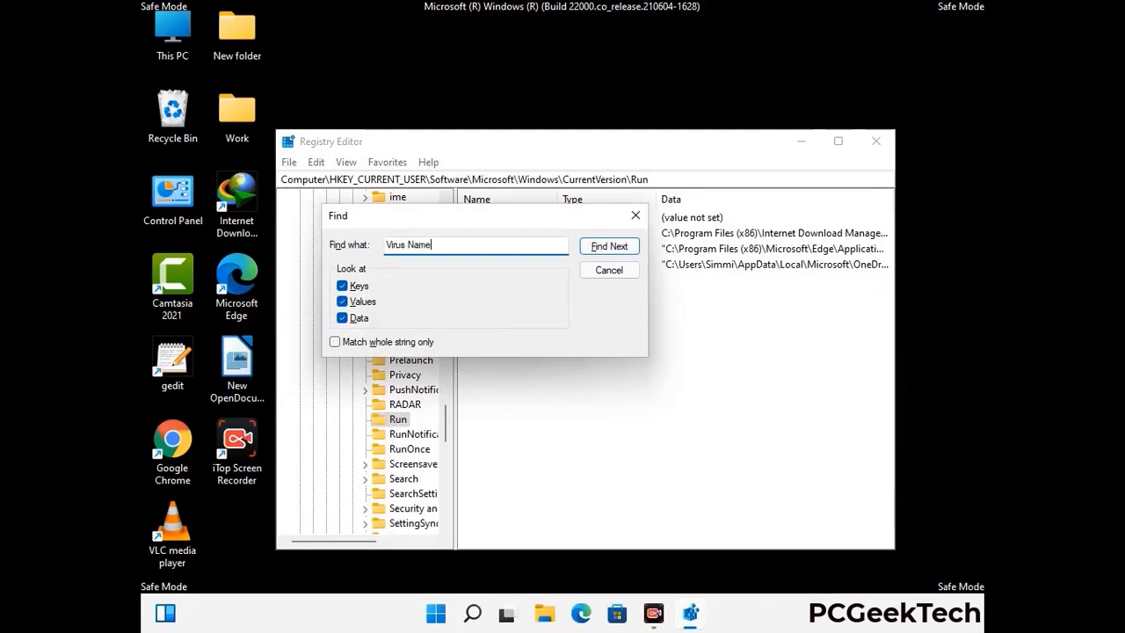
pyautogui.click(597, 250)
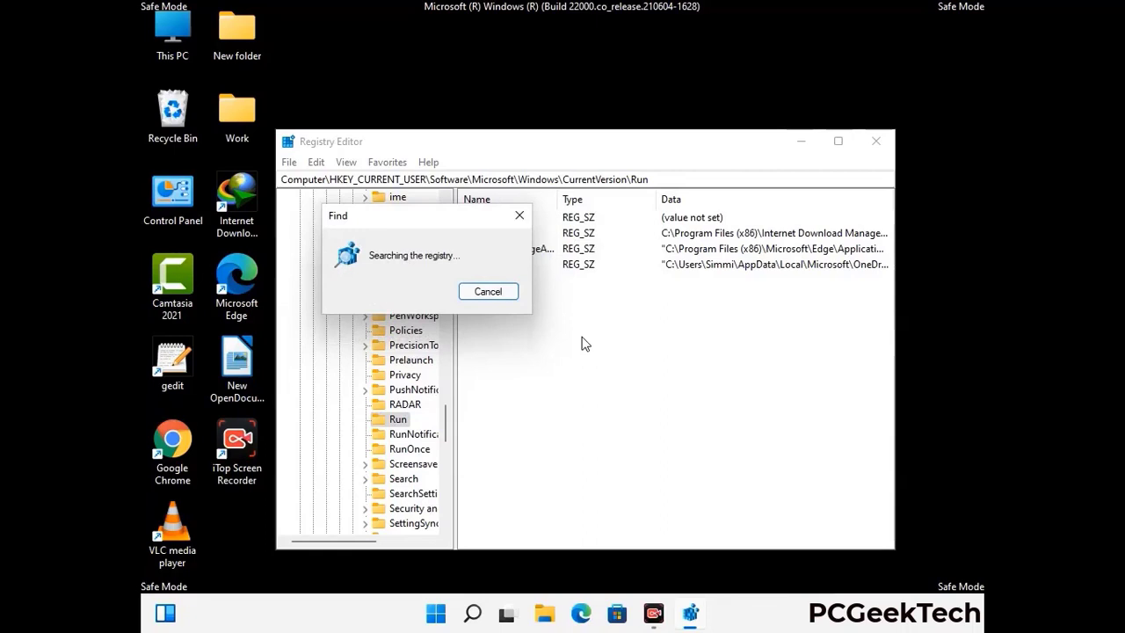
pyautogui.click(520, 216)
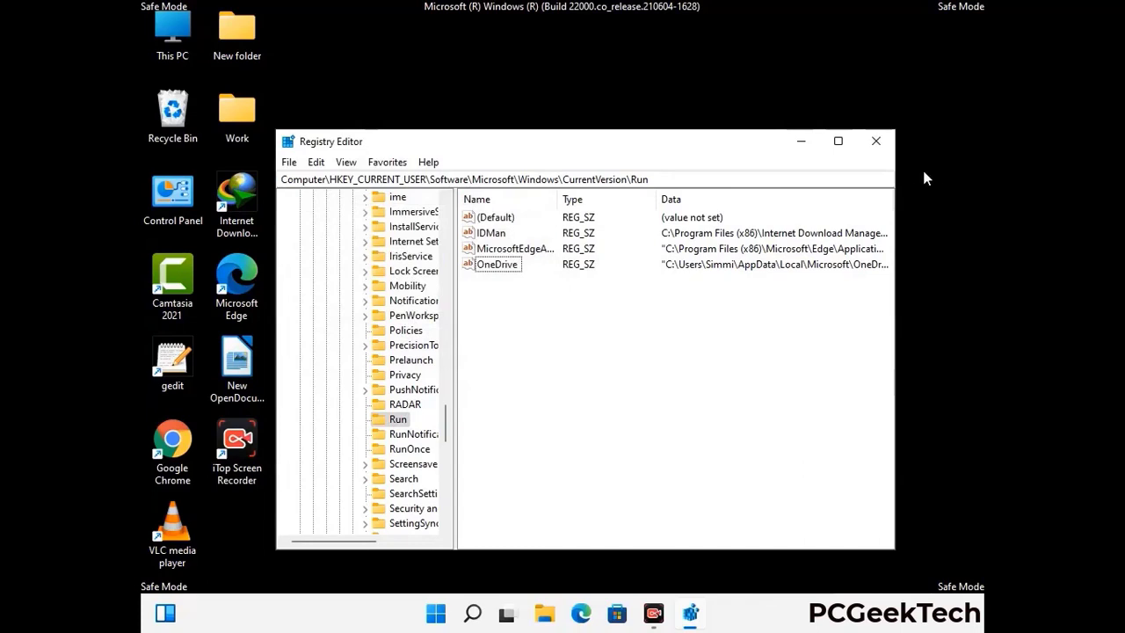
# Close Registry Editor, launch msconfig, and uncheck Safe boot on the Boot tab
pyautogui.click(876, 141)
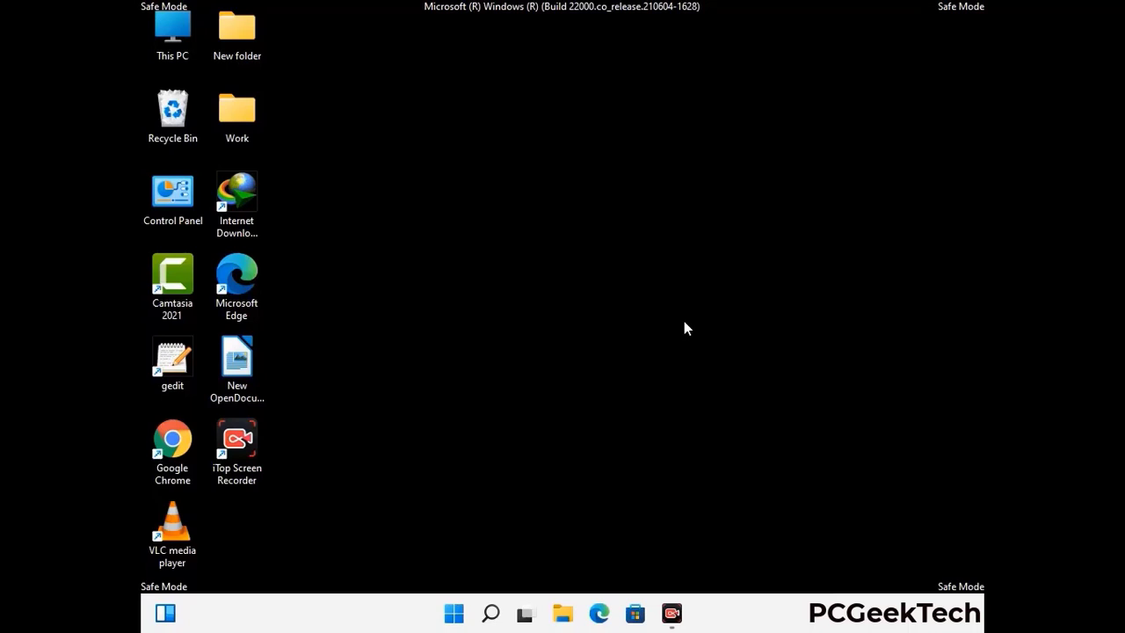
pyautogui.press('super+r')
pyautogui.moveTo(327, 409); pyautogui.dragTo(576, 176)
pyautogui.write('ms')
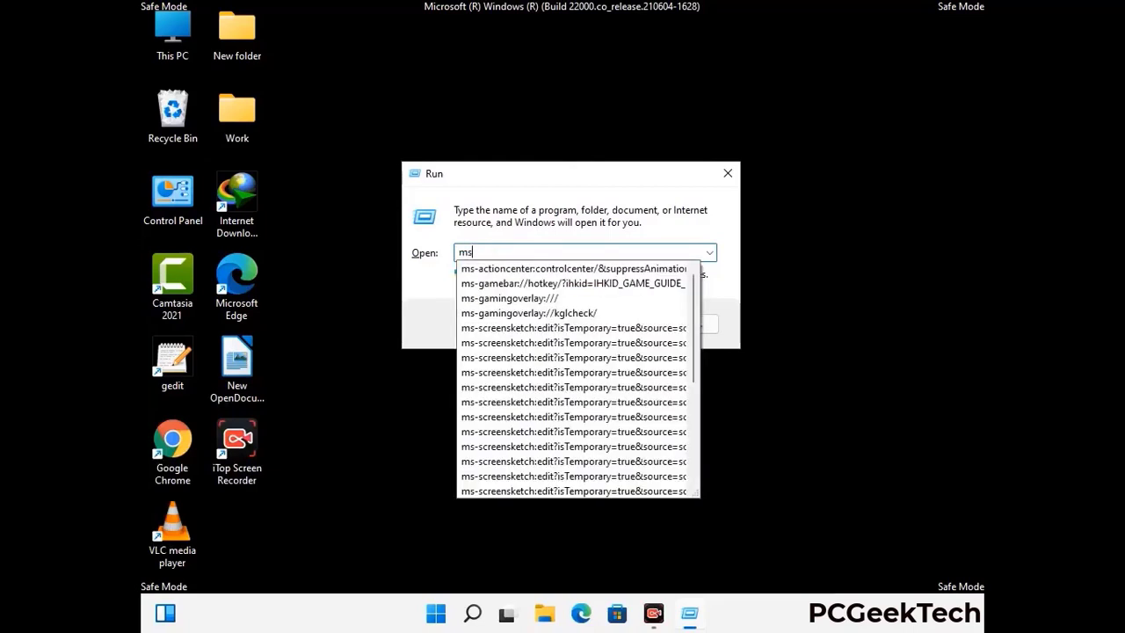
pyautogui.write('config')
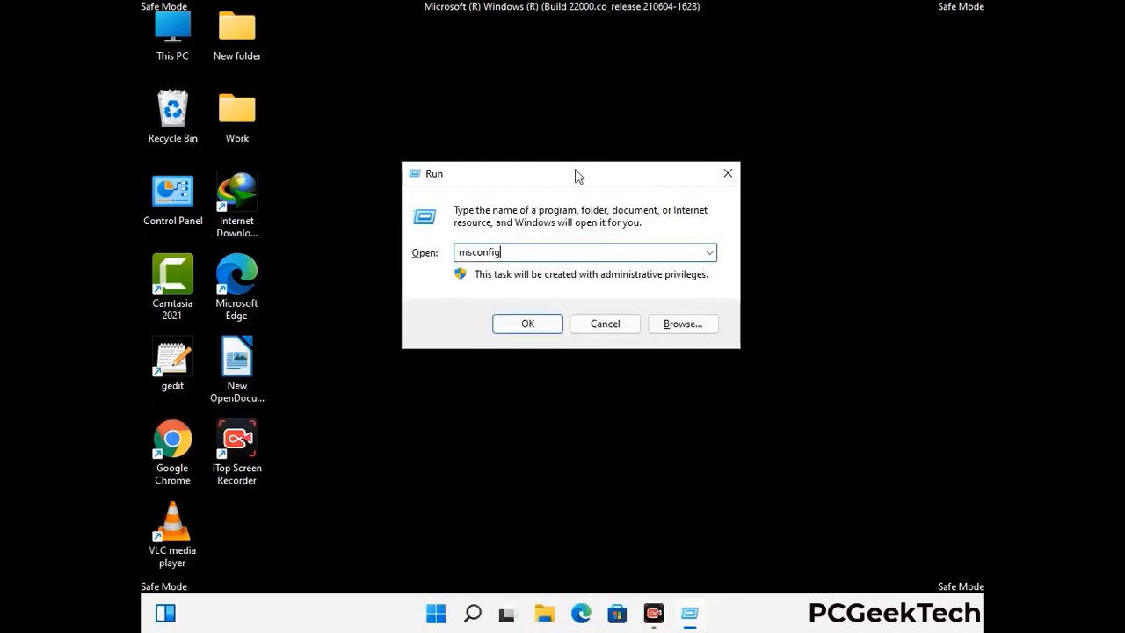
pyautogui.click(520, 322)
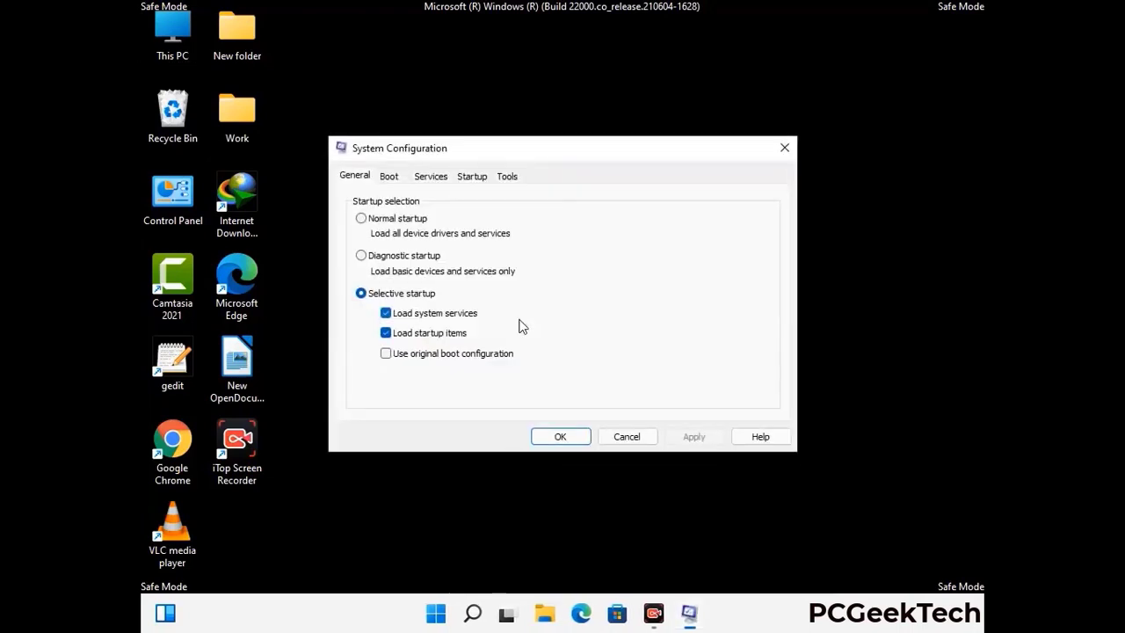
pyautogui.click(388, 177)
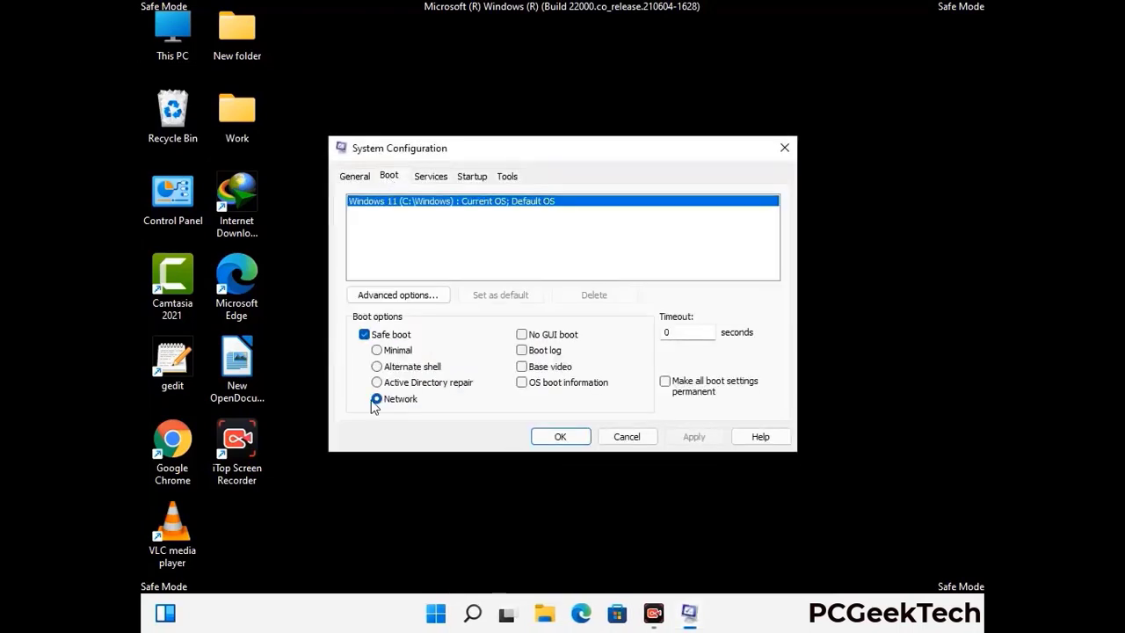
pyautogui.click(364, 335)
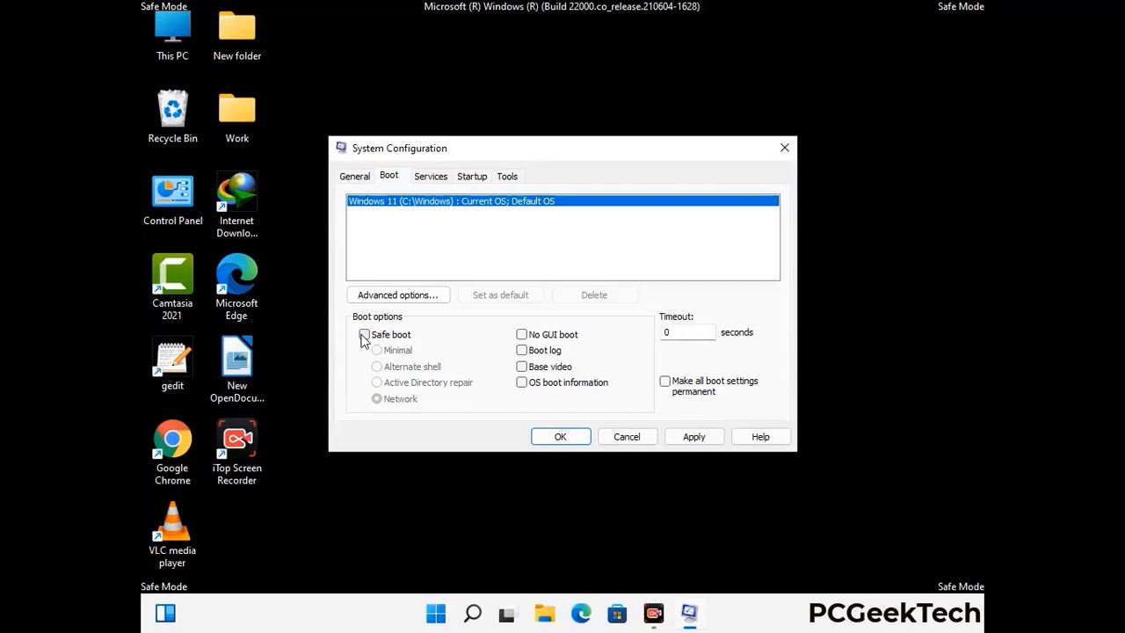